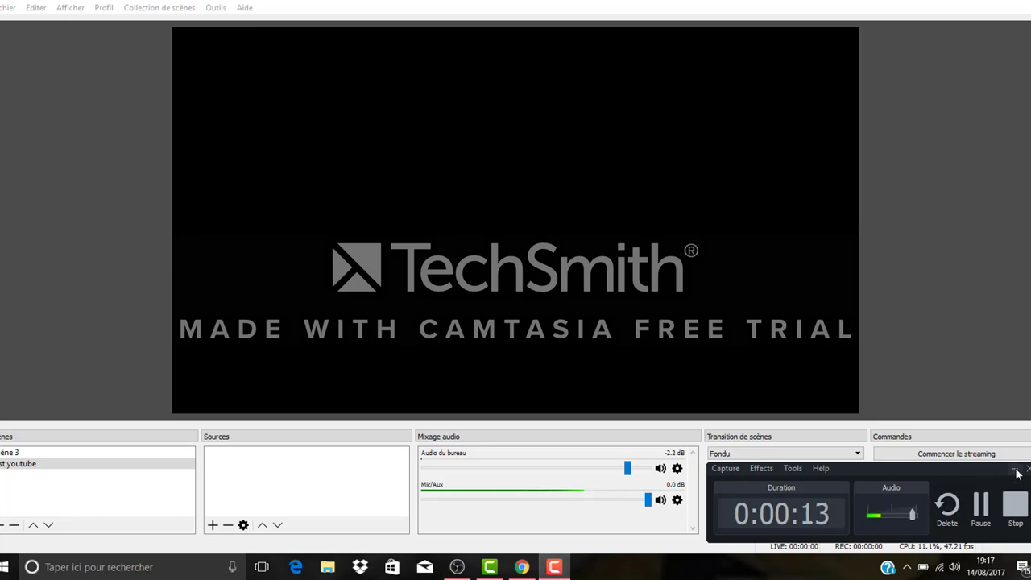
Step: Compare the finished overlay in Scène 3 with the empty YouTube test scene
click(1015, 468)
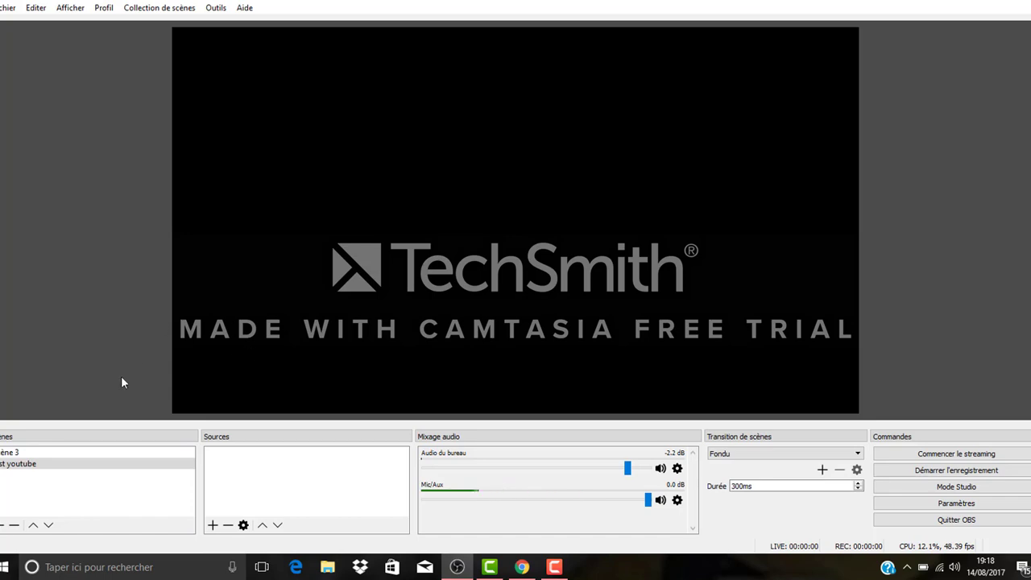
click(85, 466)
click(29, 453)
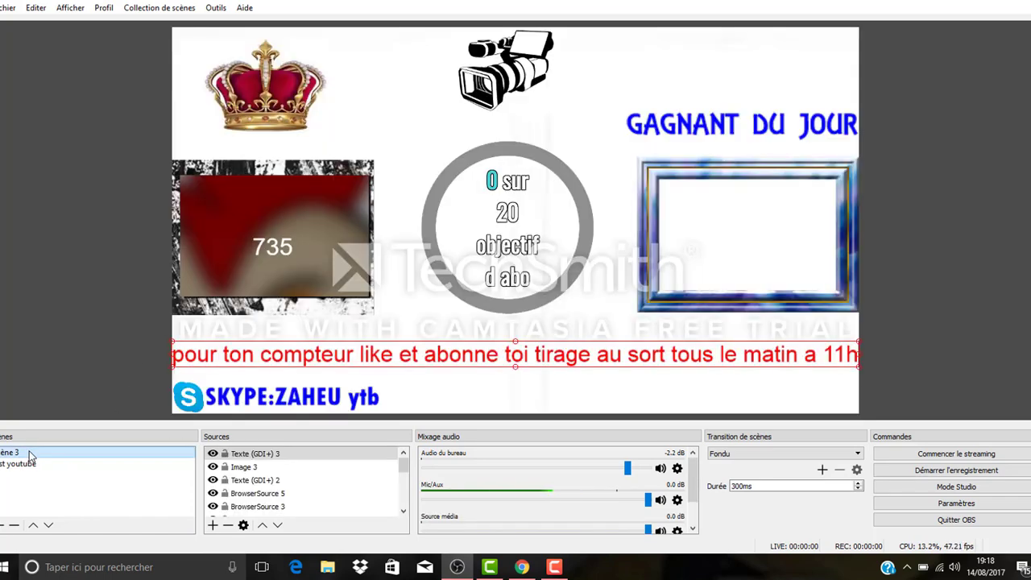
click(34, 463)
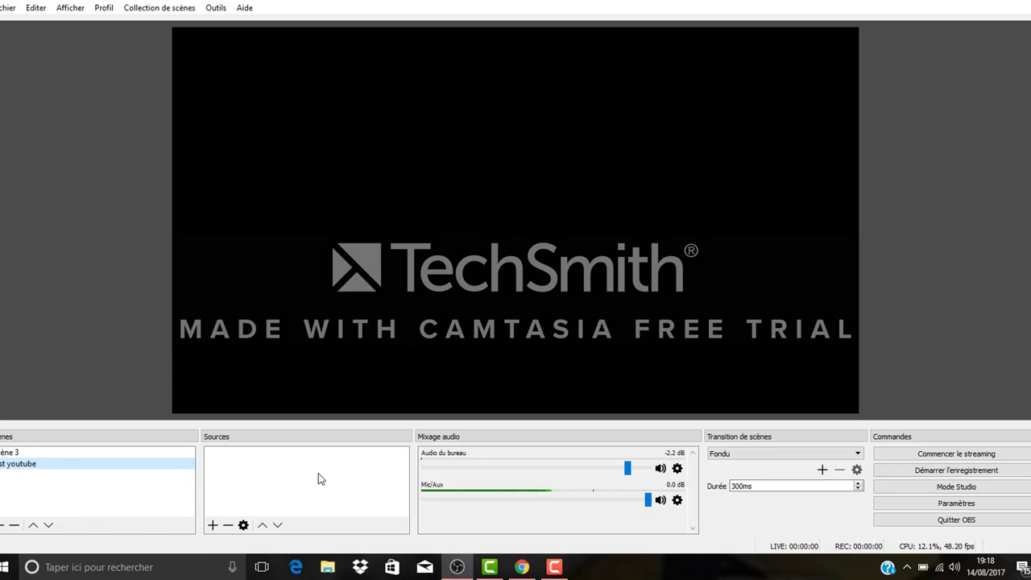
click(161, 452)
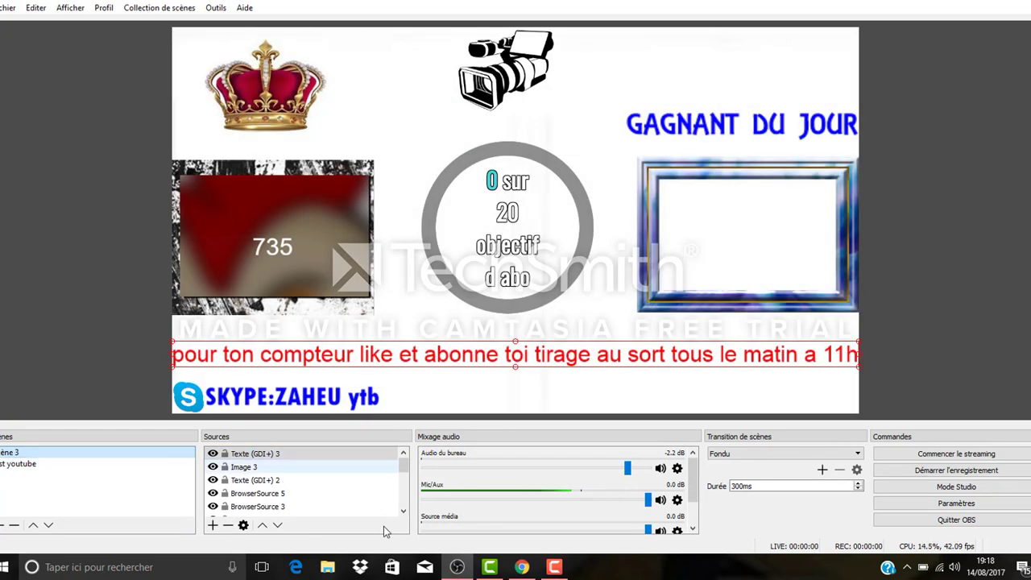
click(311, 492)
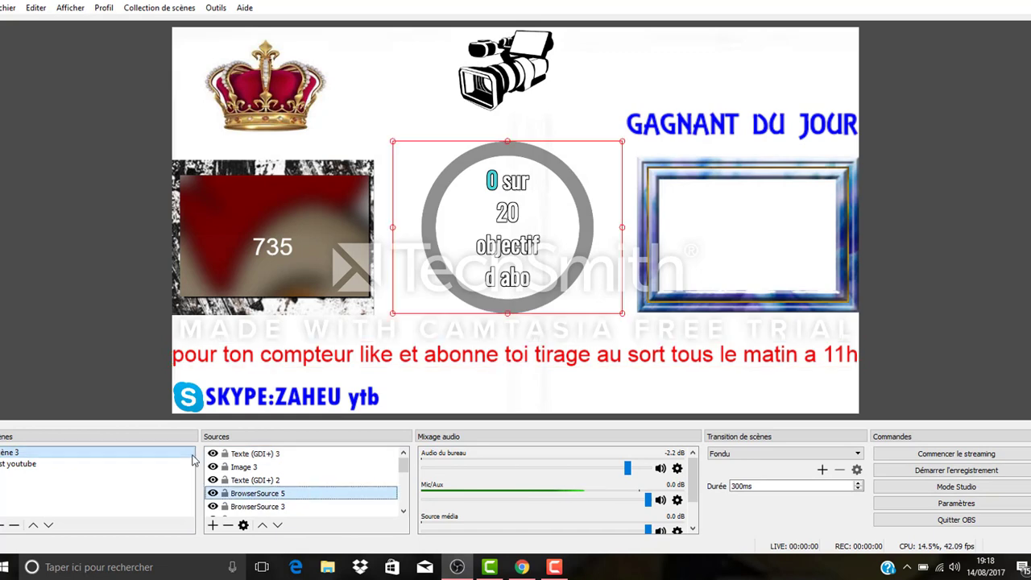
Step: Add a new image source to the YouTube test scene using téléchargement (19).jpg and stretch it over the whole canvas
click(51, 465)
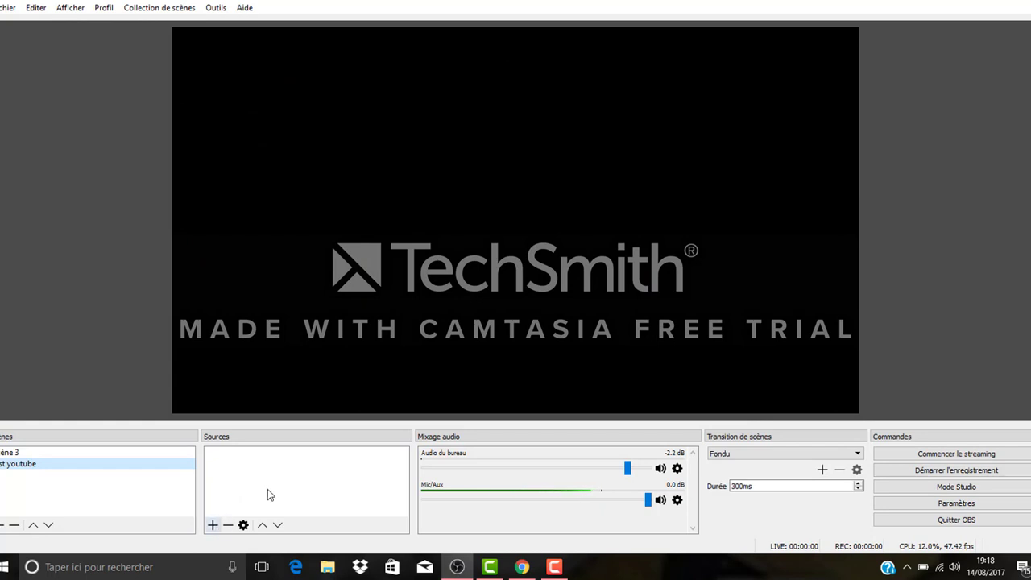
click(213, 525)
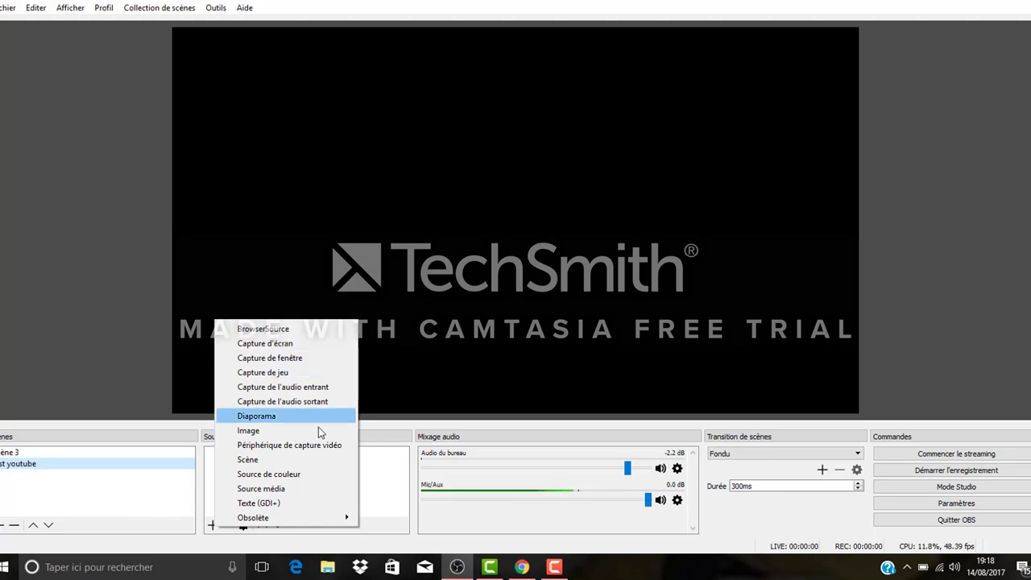
click(297, 433)
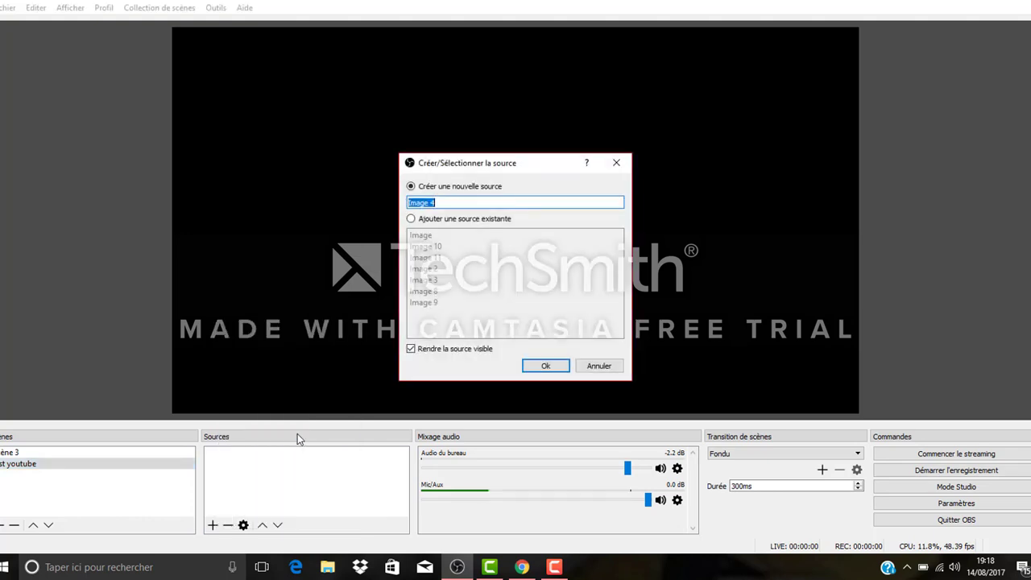
click(545, 365)
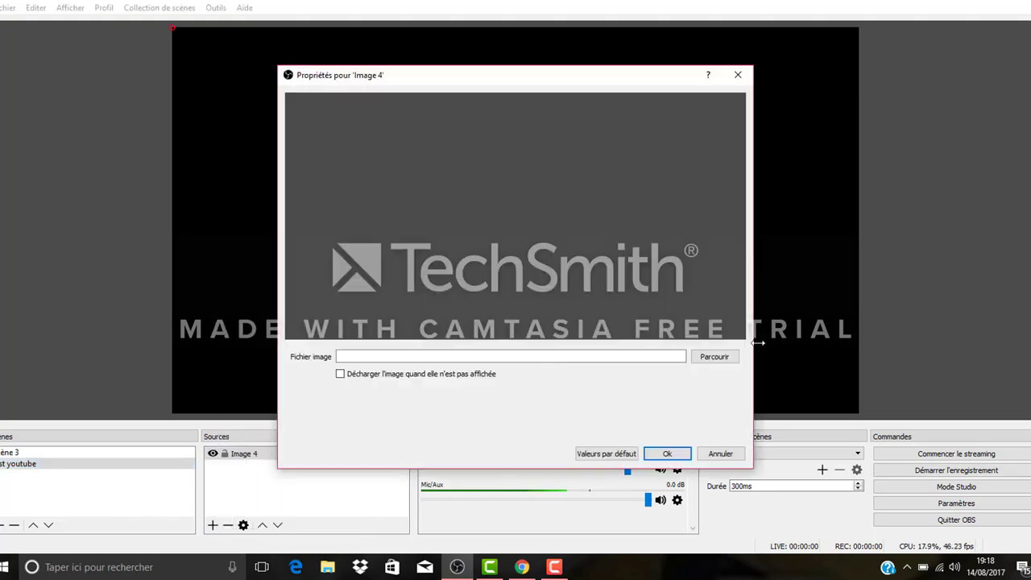
click(716, 360)
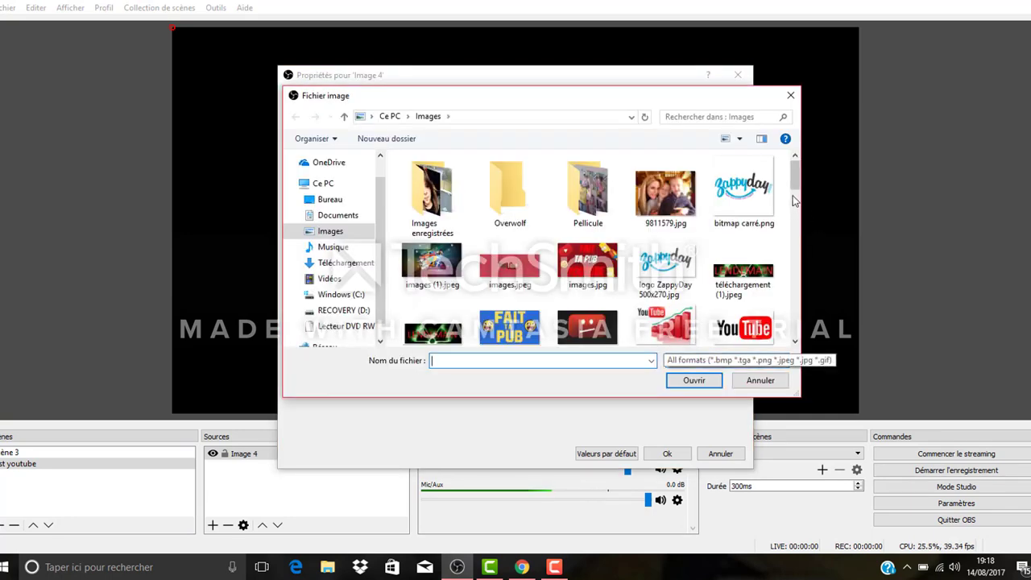
drag(796, 183, 798, 239)
click(587, 257)
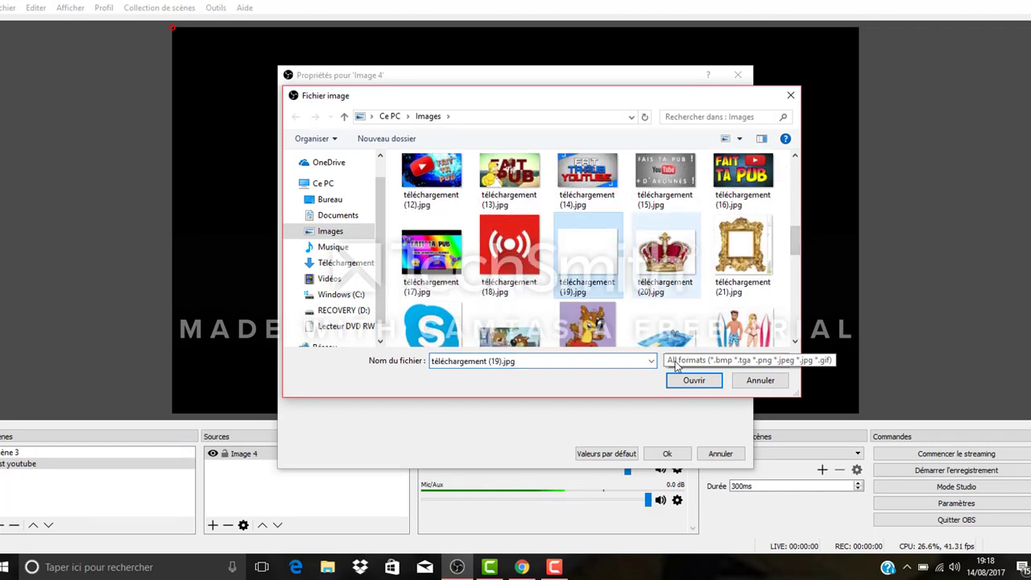
click(680, 381)
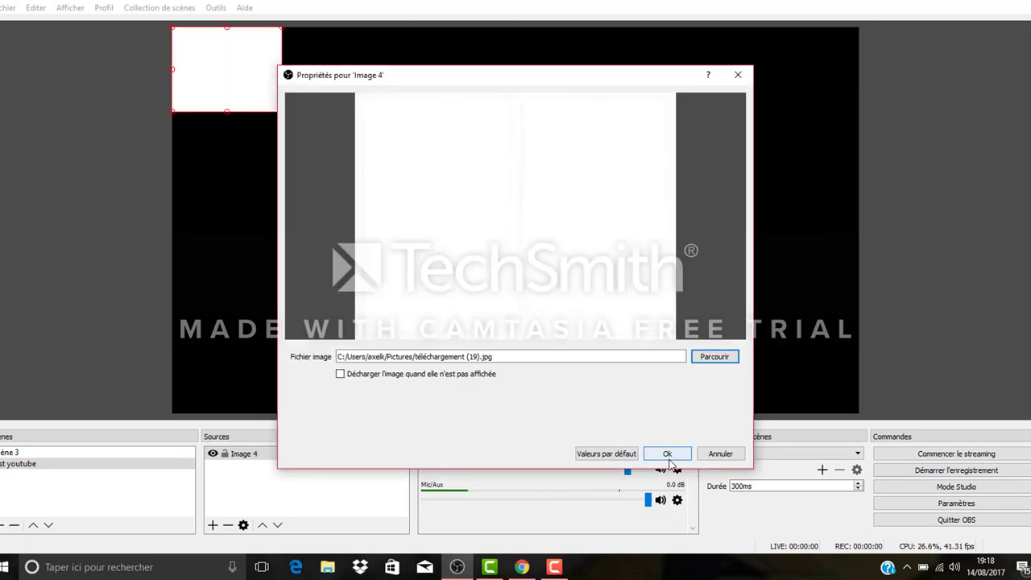
click(716, 455)
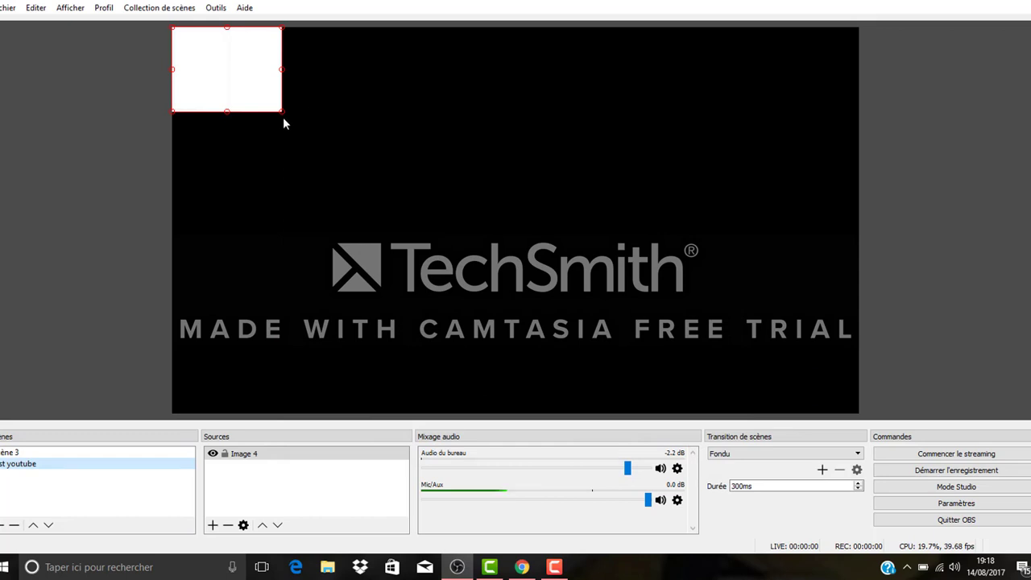
drag(280, 111, 869, 364)
click(999, 317)
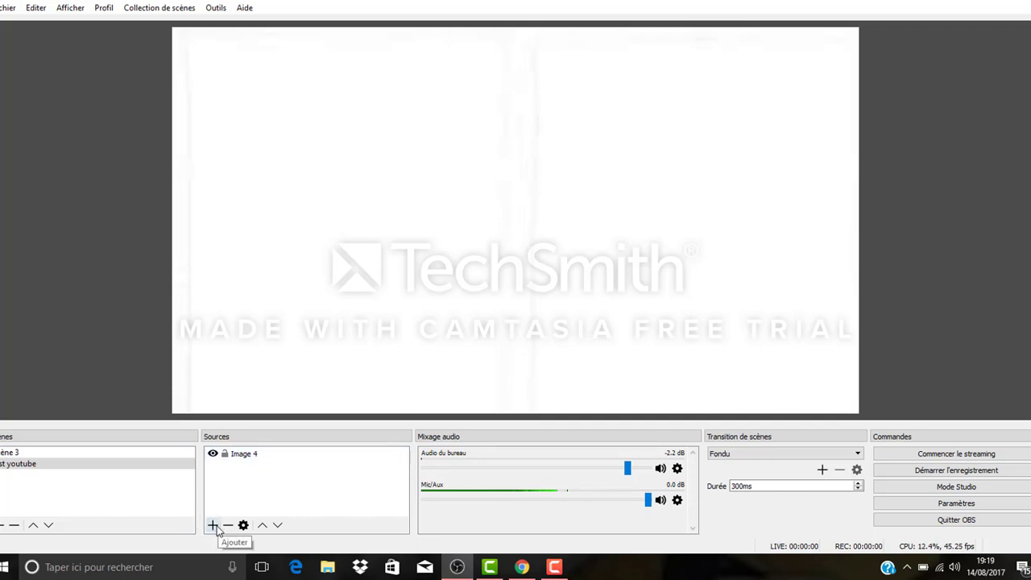
Step: Switch to Chrome and review the live subscriber counter pages on akshatmittal.com, livecounts.net, grin.co and subscribercounter.com
click(525, 567)
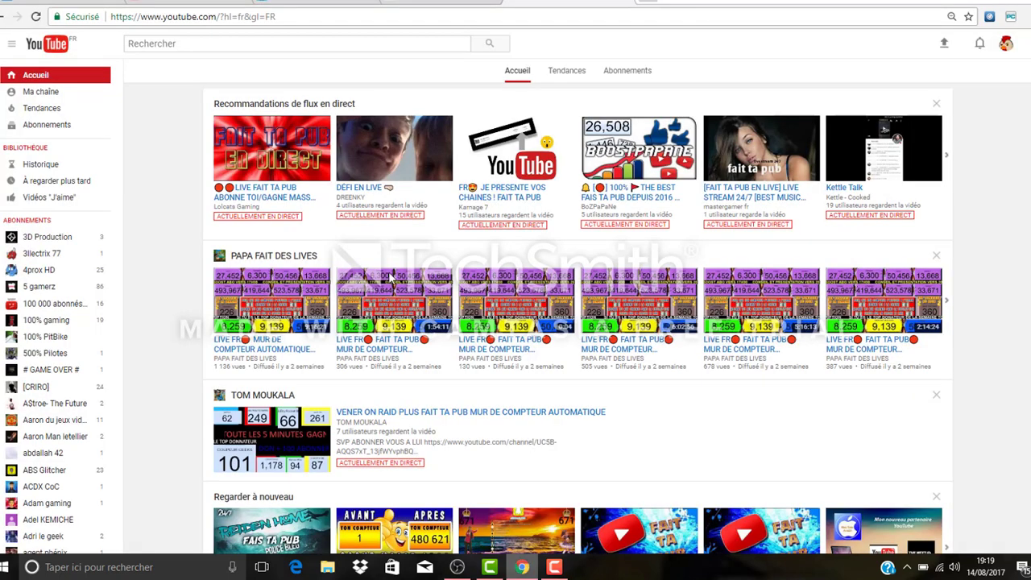
click(60, 1)
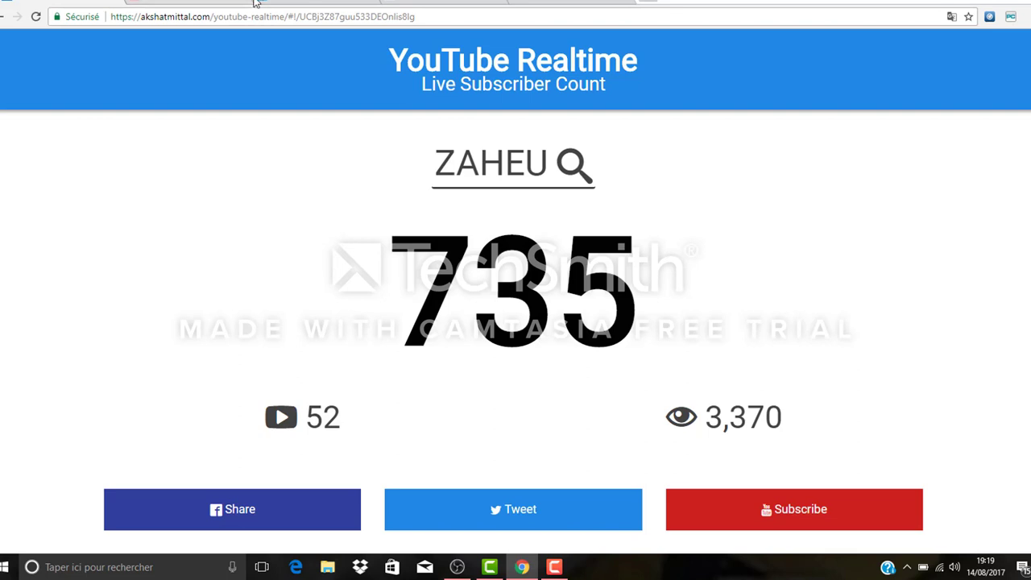
click(419, 1)
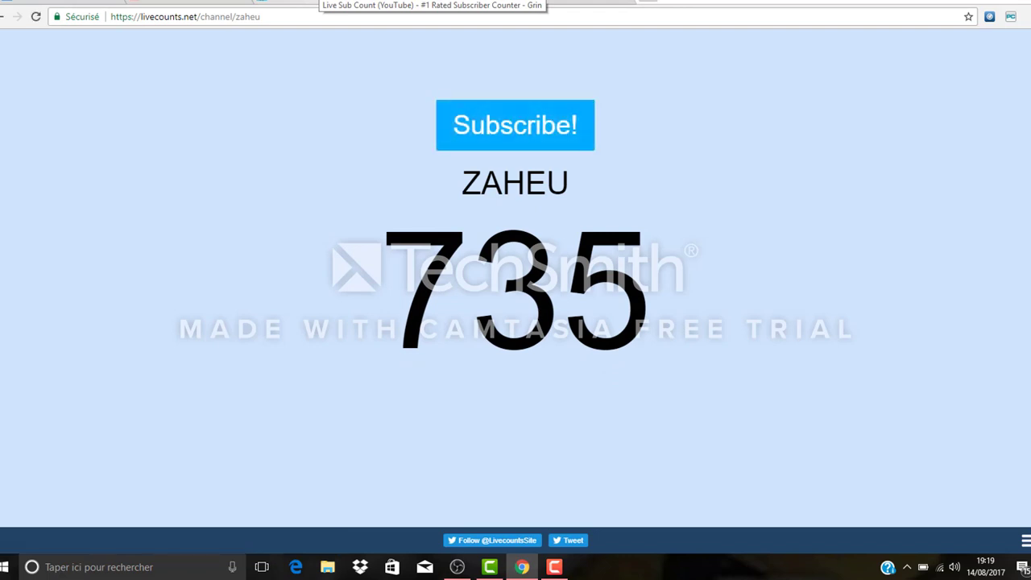
click(322, 2)
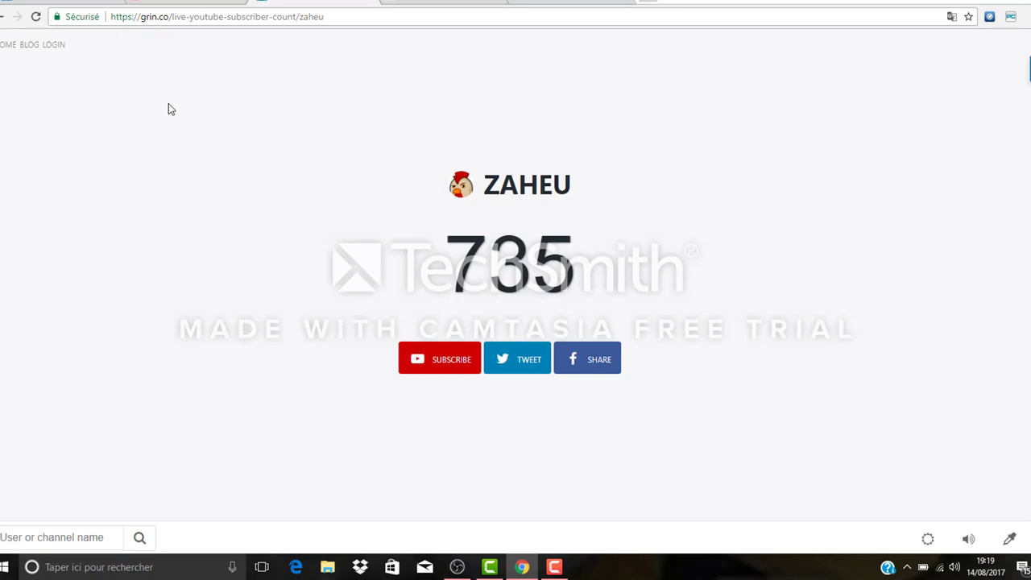
click(149, 4)
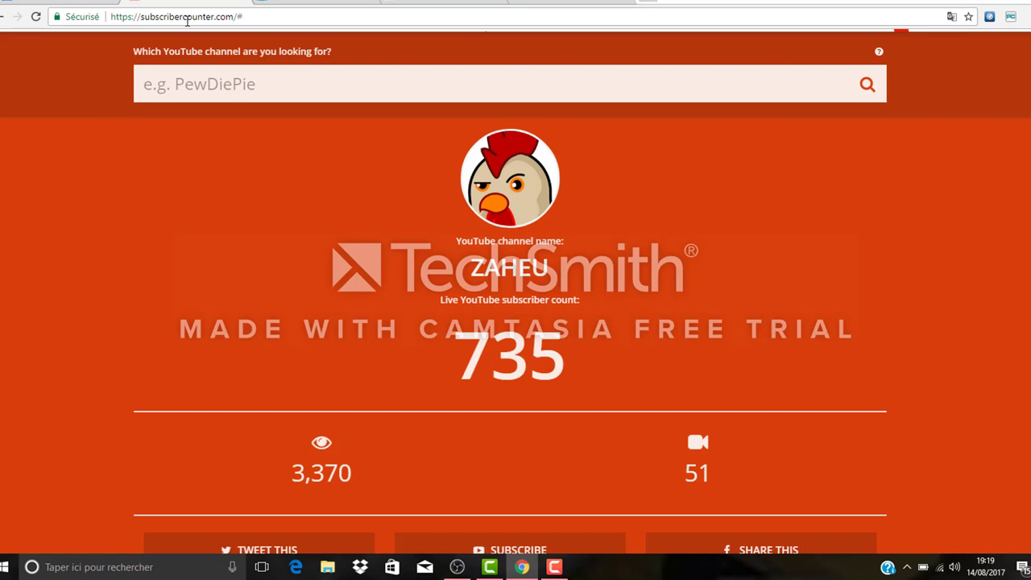
Step: Copy the web address of the channel's YouTube Realtime counter page on akshatmittal.com
click(76, 2)
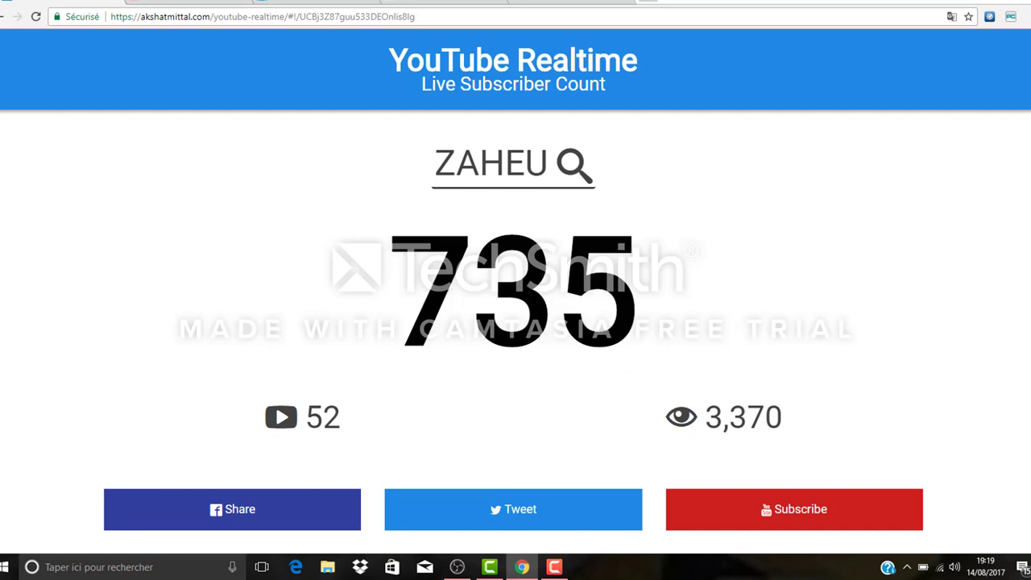
click(503, 17)
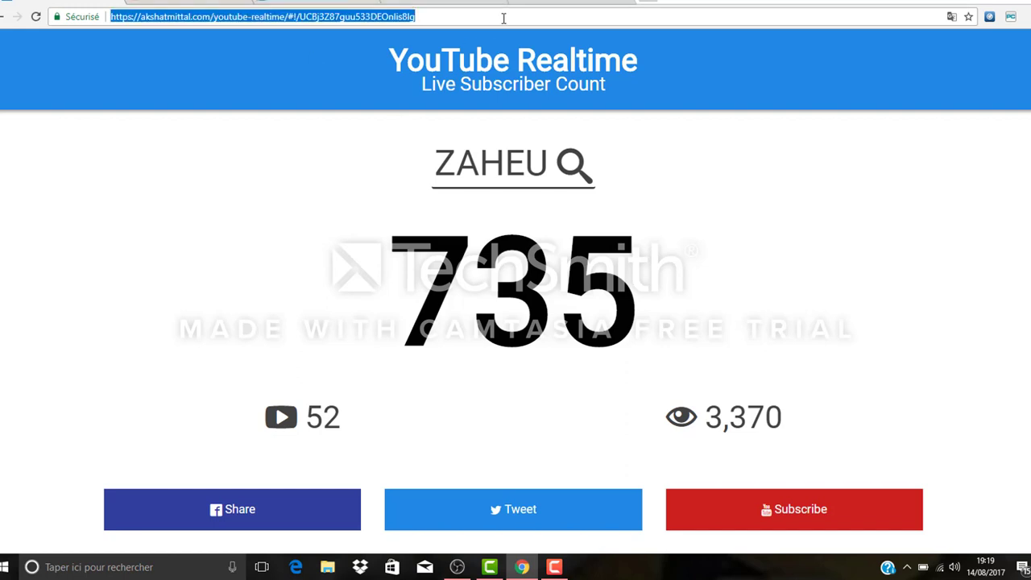
right_click(503, 18)
click(554, 72)
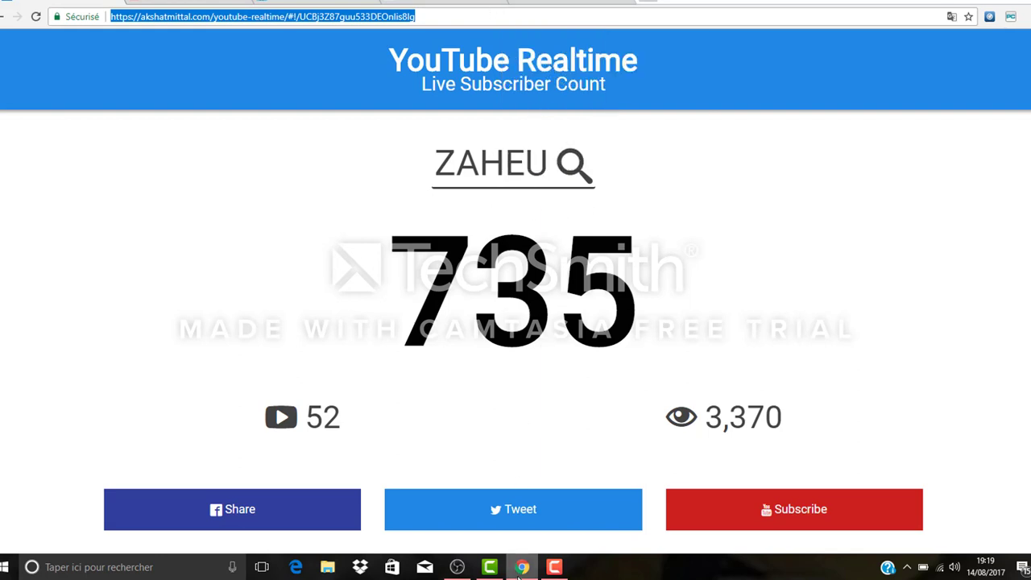
Step: Switch back to OBS and create a new BrowserSource in the test scene, keeping the suggested name
click(456, 566)
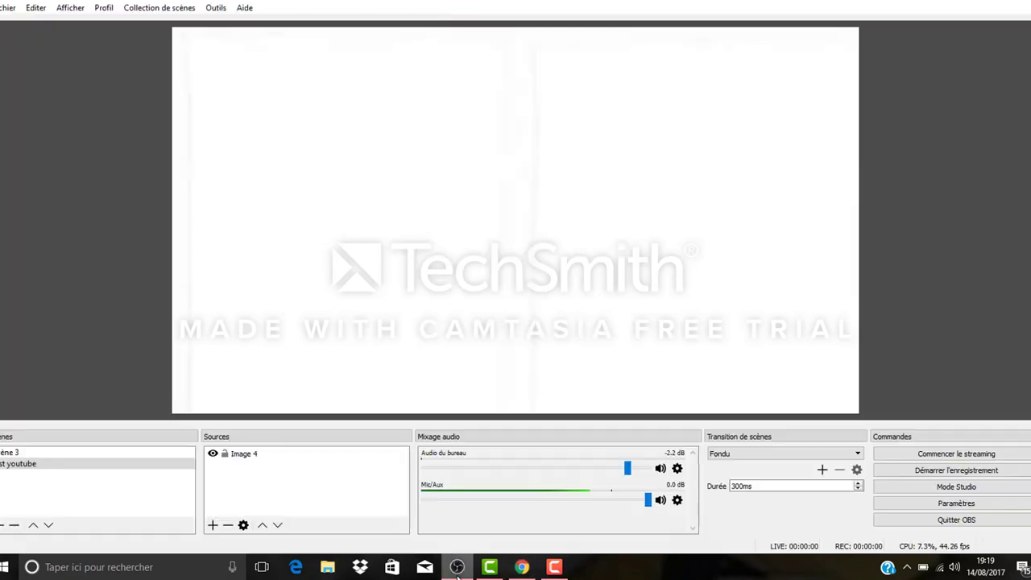
click(212, 524)
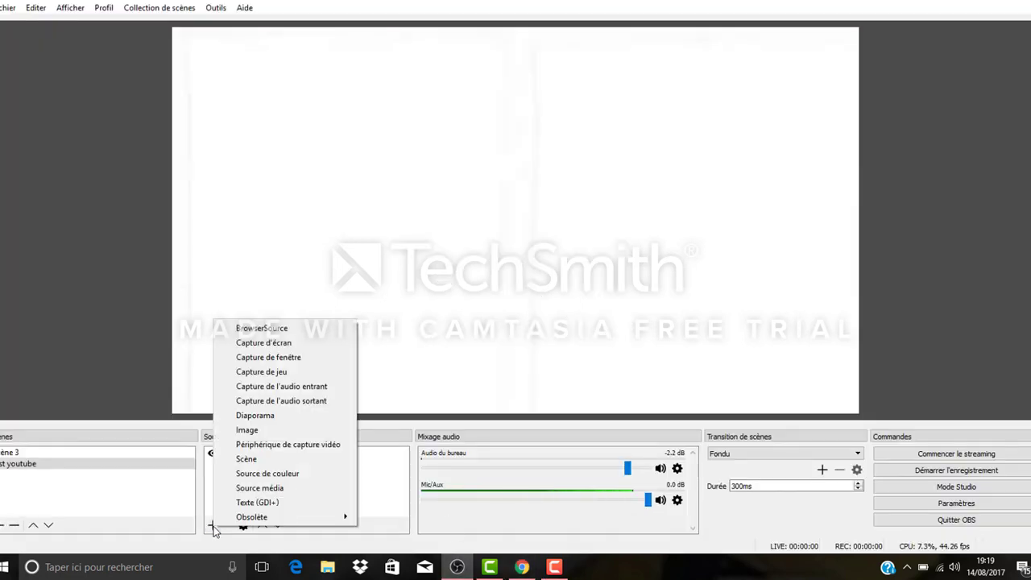
click(292, 328)
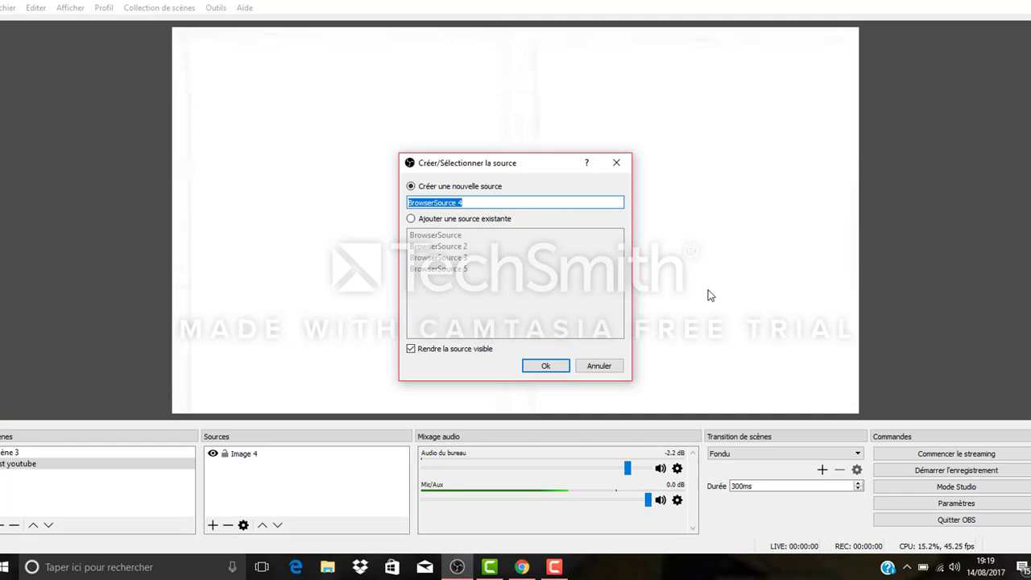
click(564, 367)
Step: Replace the browser source's default URL with the copied YouTube Realtime address and accept its properties
drag(482, 331, 312, 329)
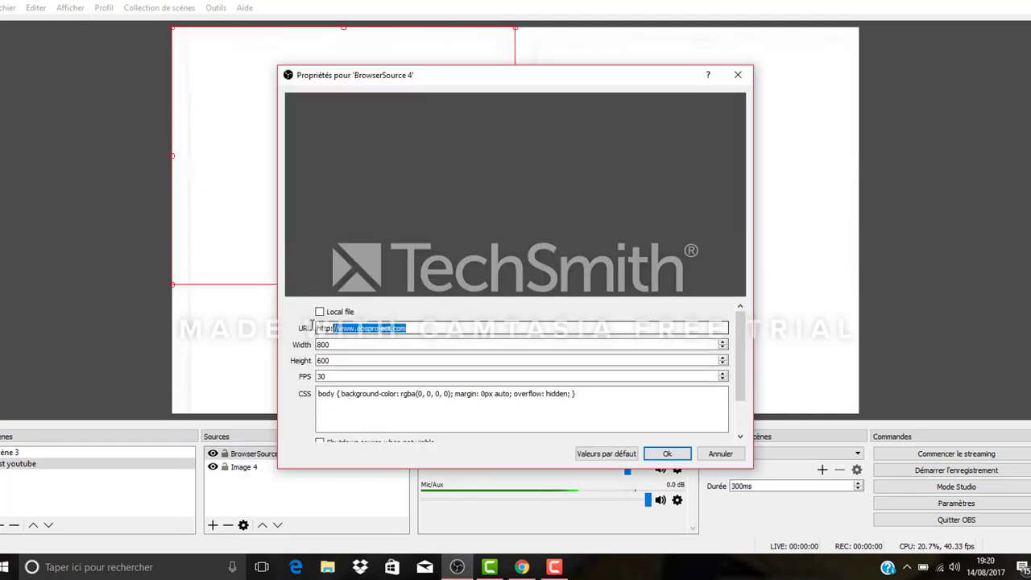
click(310, 327)
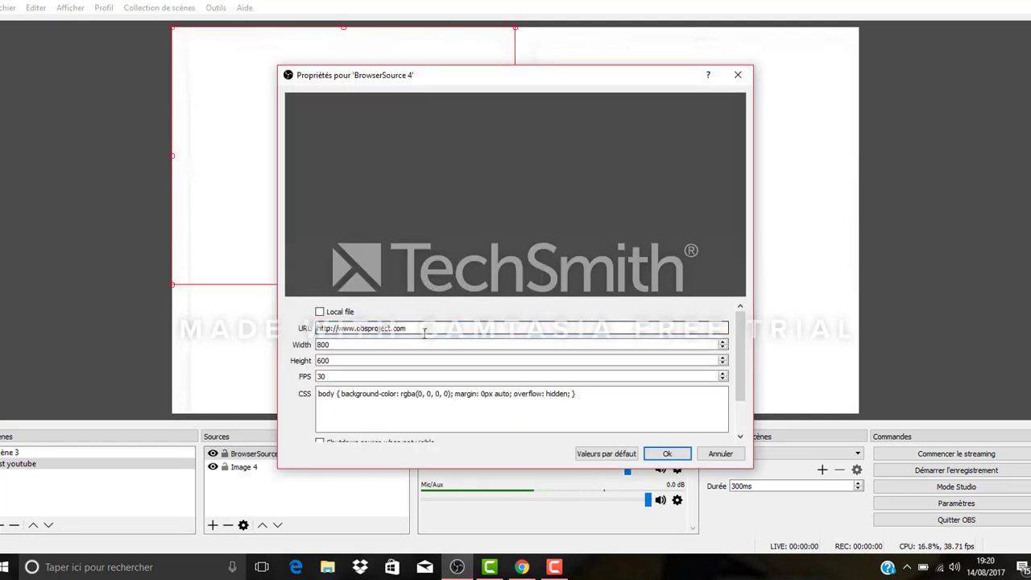
drag(425, 330, 316, 338)
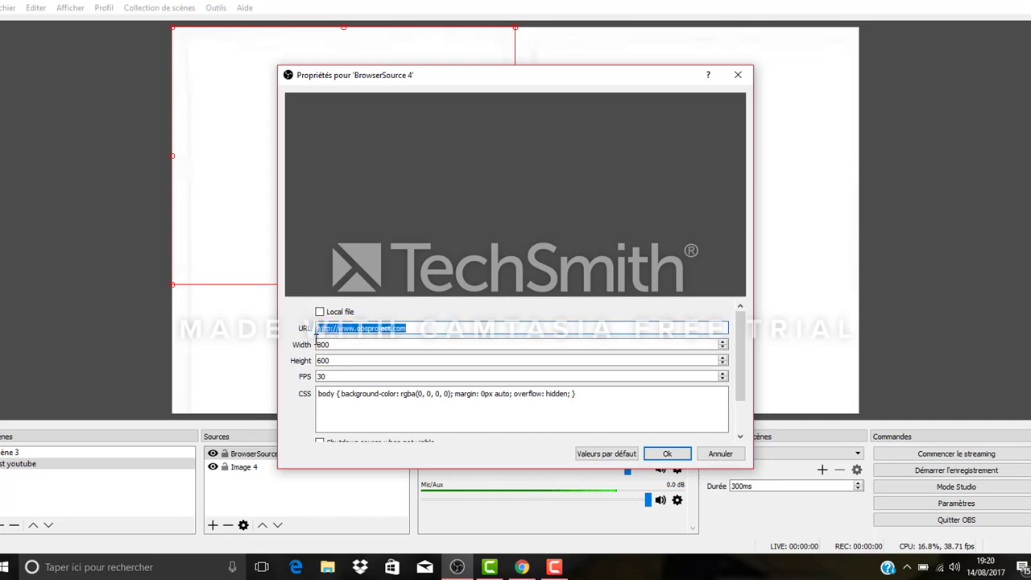
key(BackSpace)
right_click(346, 326)
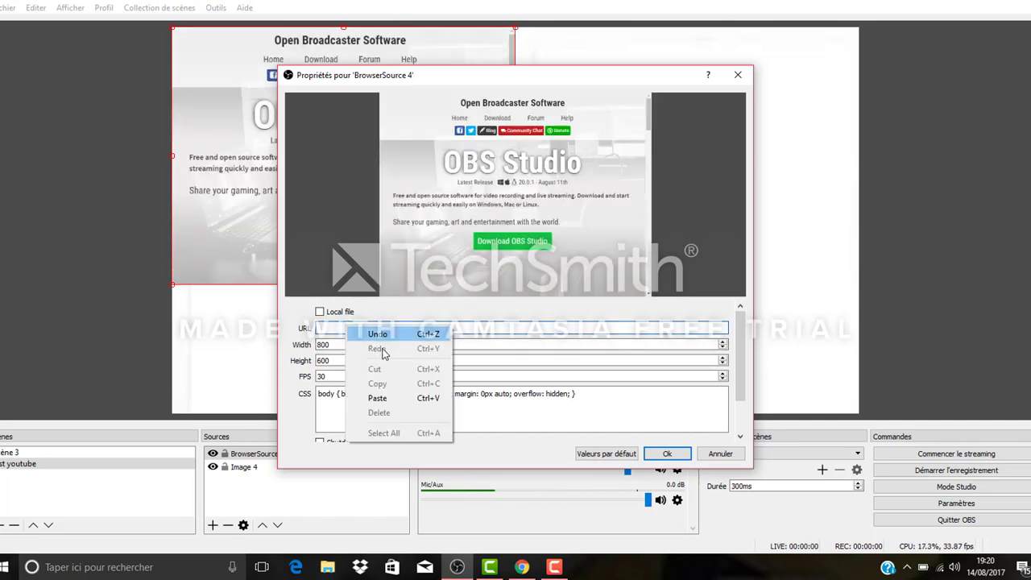
click(375, 395)
click(670, 456)
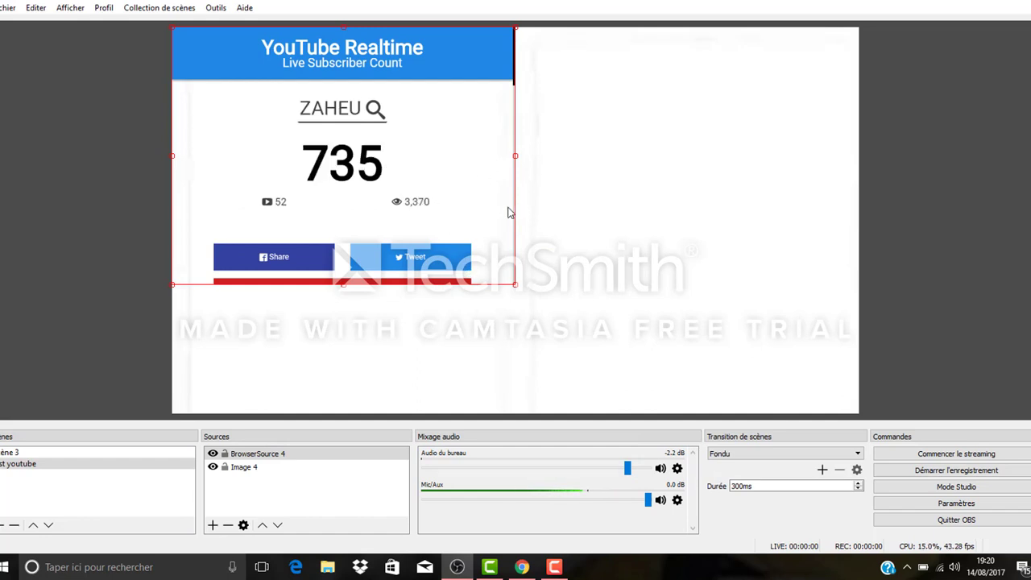
Step: Add a Rogner / Encadrer filter to the browser source and set its left crop to 200
right_click(355, 228)
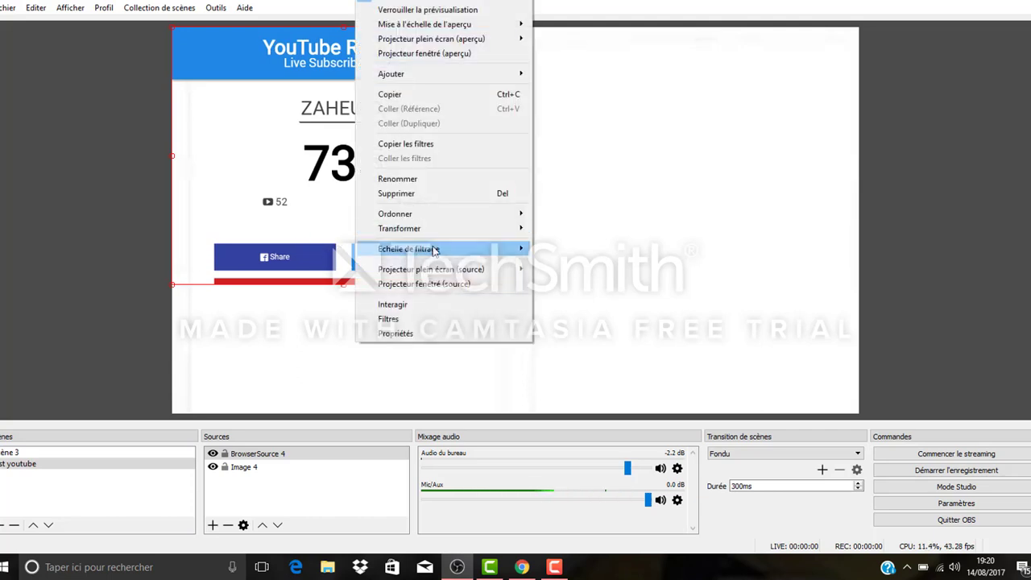
click(389, 319)
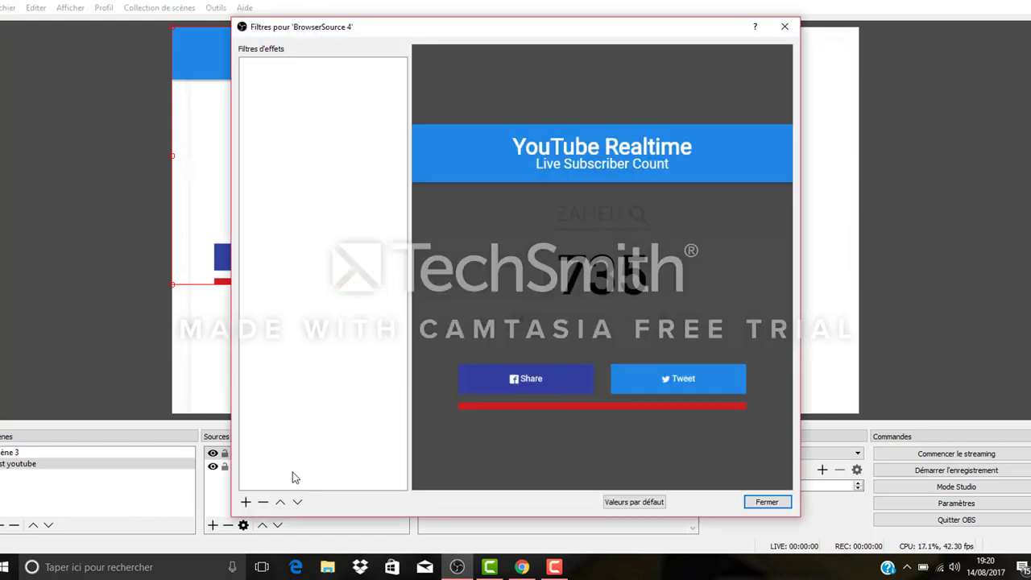
click(245, 503)
click(277, 489)
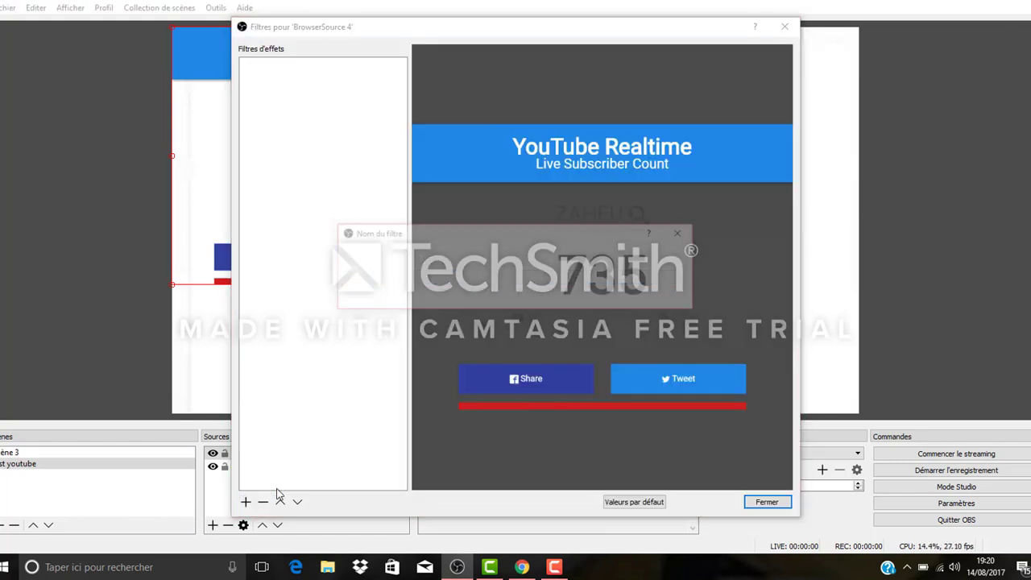
click(488, 294)
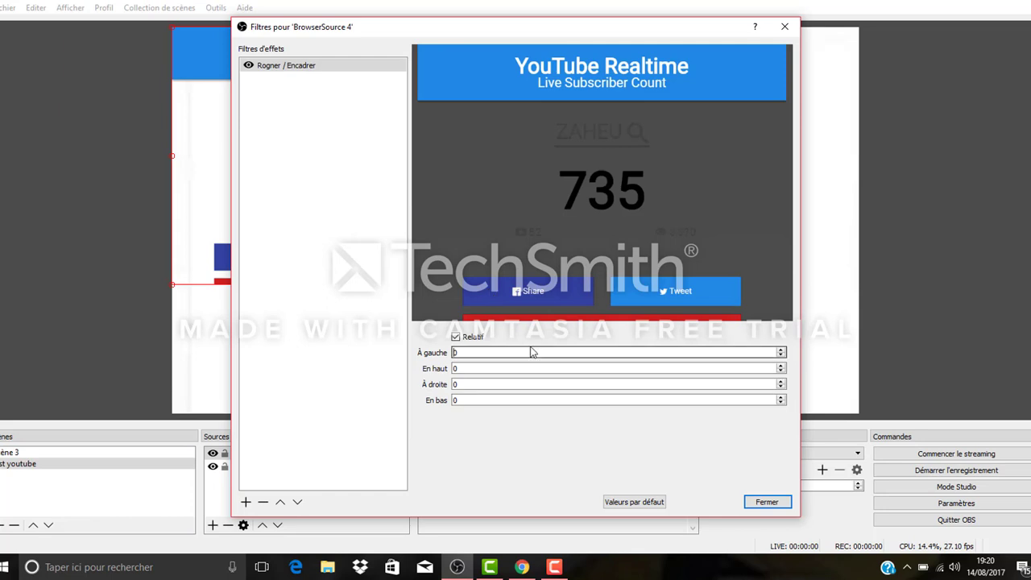
text(200)
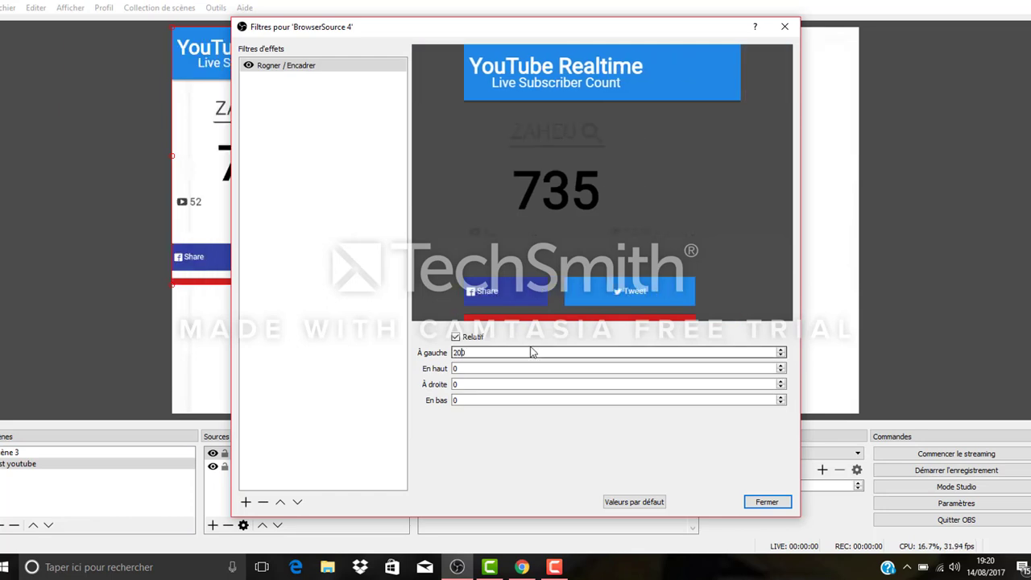
Step: Set the crop filter's left and right values to 300 each
key(BackSpace)
key(BackSpace)
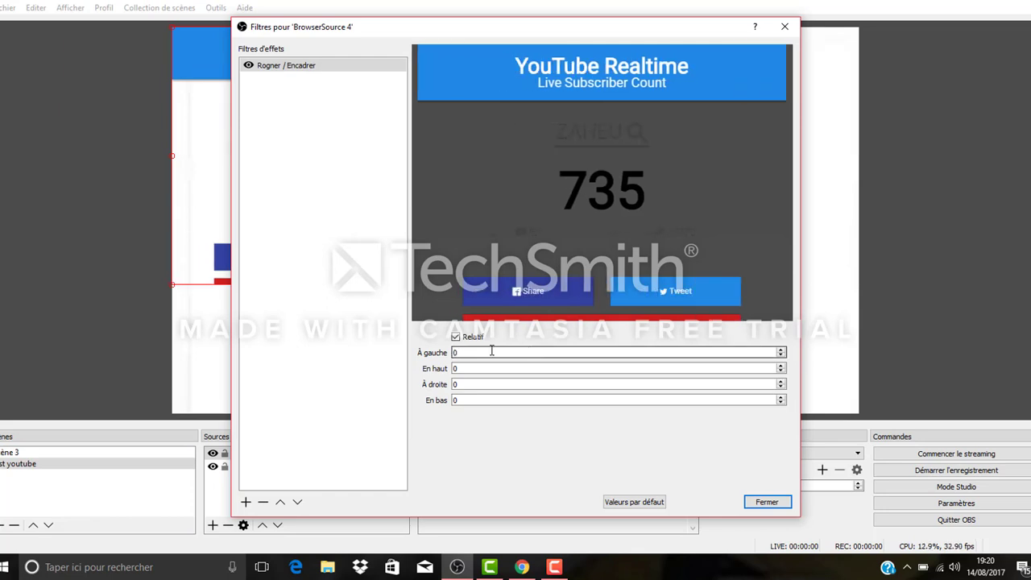
text(300)
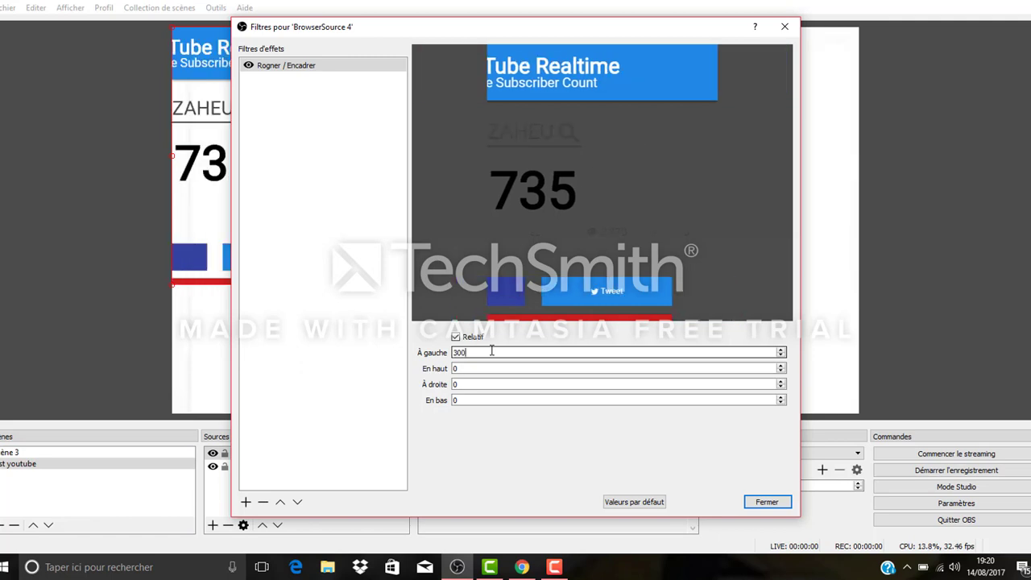
click(480, 384)
key(BackSpace)
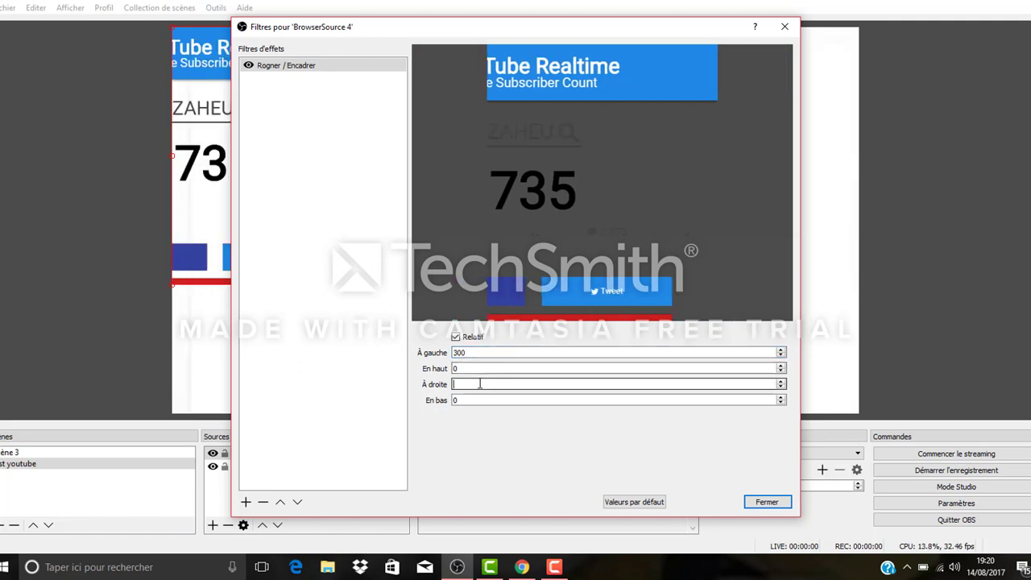
text(300)
Step: Set the crop filter's bottom value to 200 and its top value to 150, and close the filters
click(483, 400)
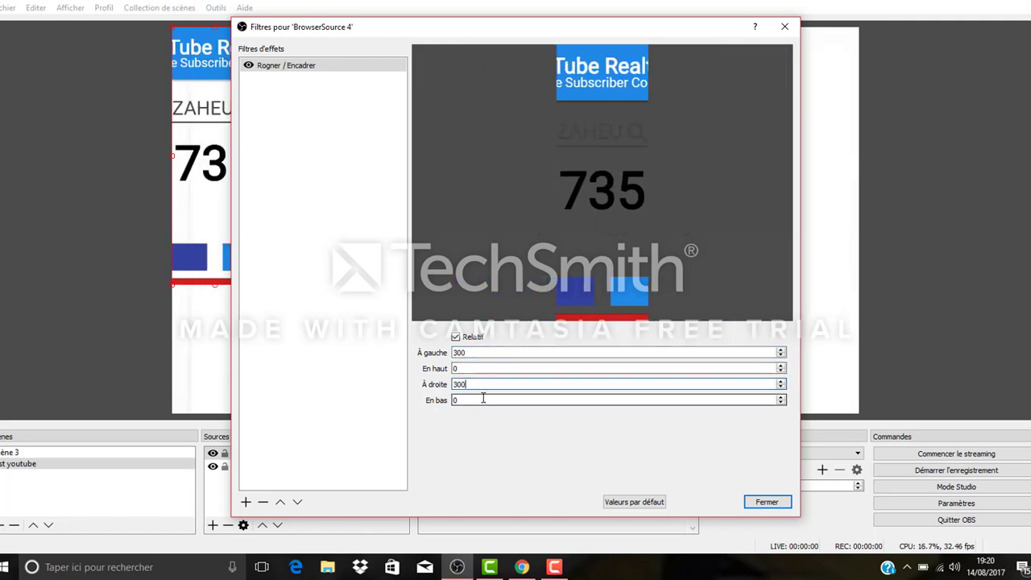
key(BackSpace)
text(200)
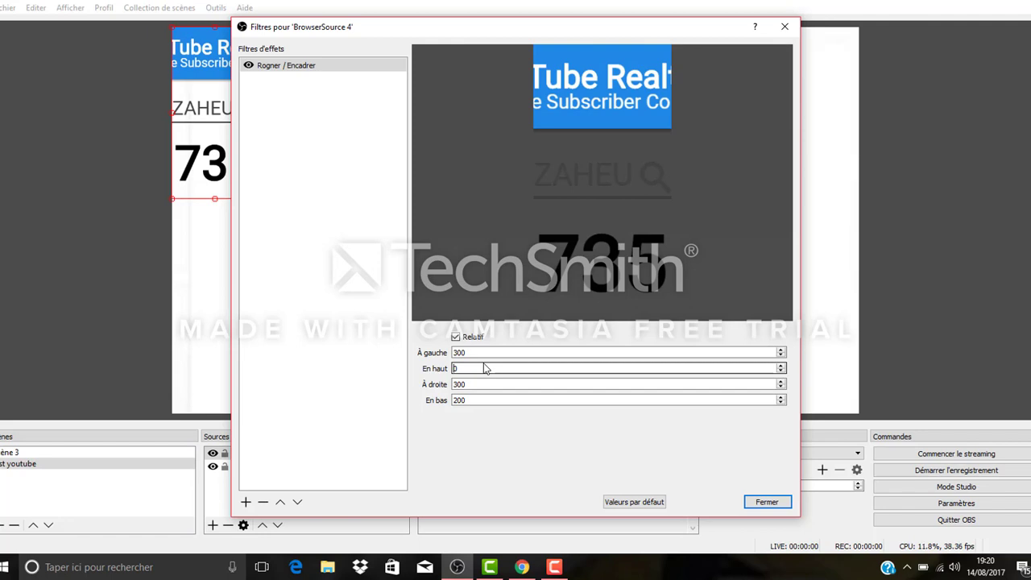
text(15)
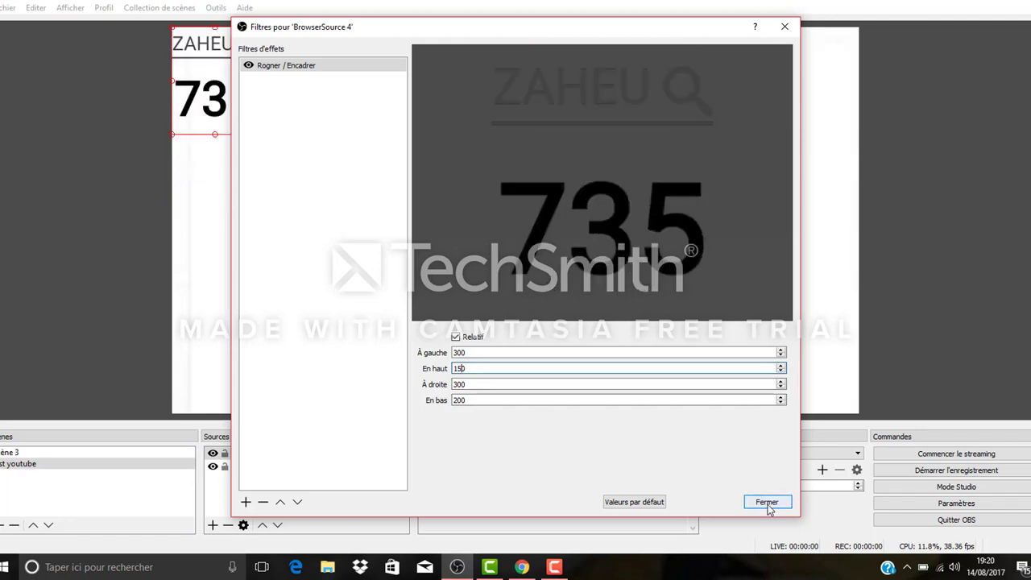
click(767, 502)
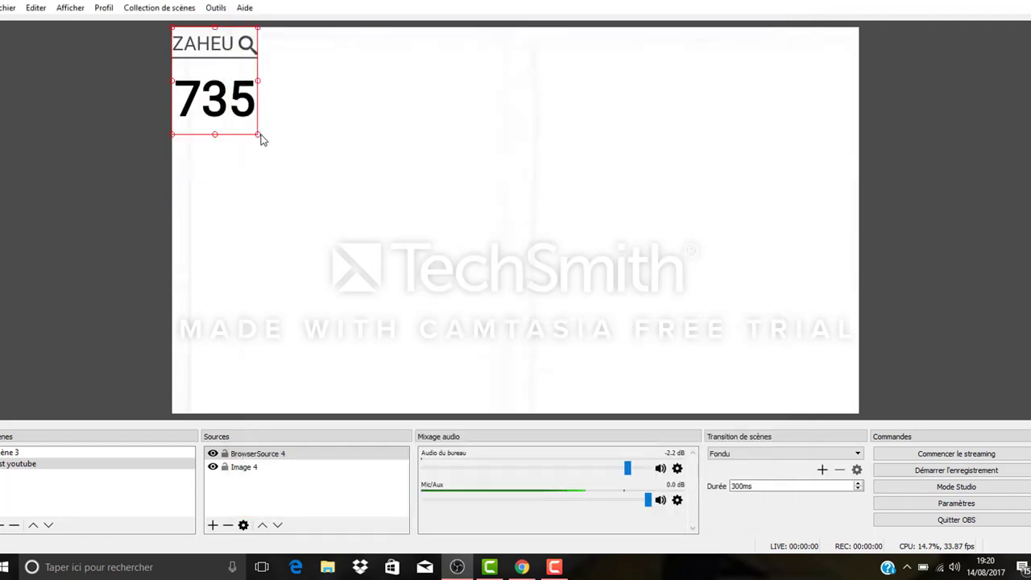
Step: Move the cropped subscriber counter into the lower-left corner of the canvas
drag(233, 107, 387, 319)
drag(223, 354, 258, 386)
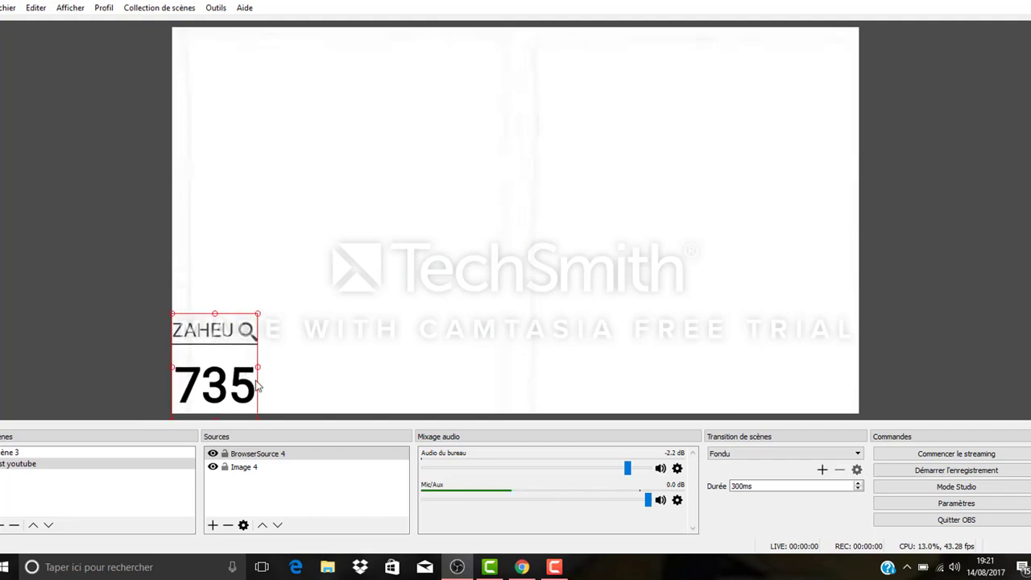
click(358, 368)
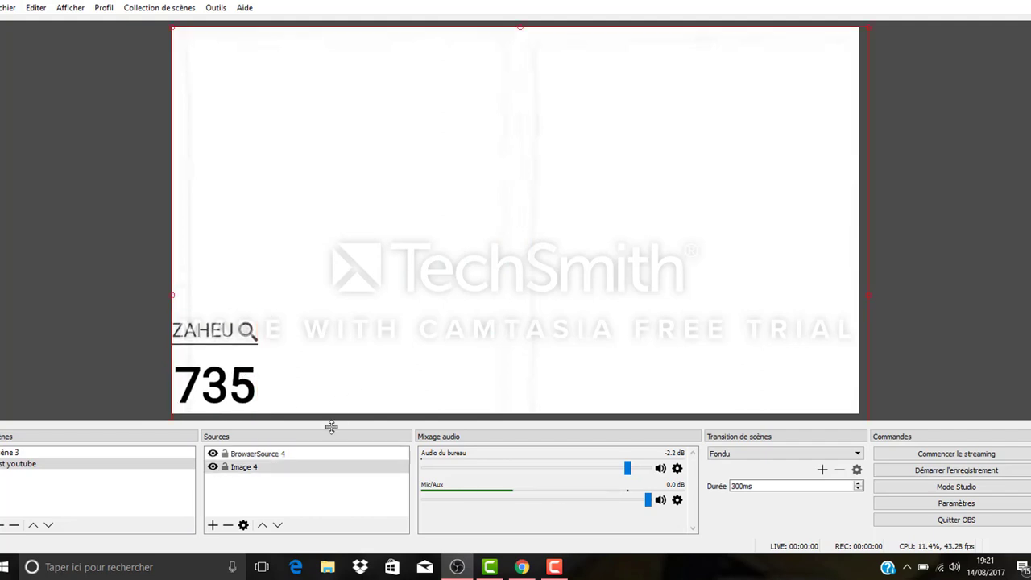
Step: Create a new media source (Source média) in the scene, keeping the suggested name
click(213, 526)
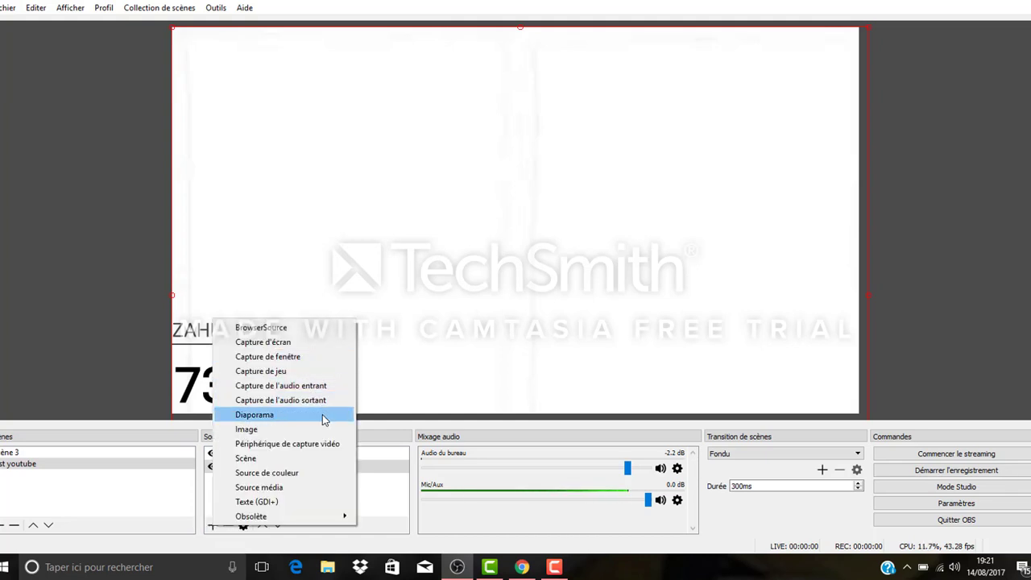
click(300, 490)
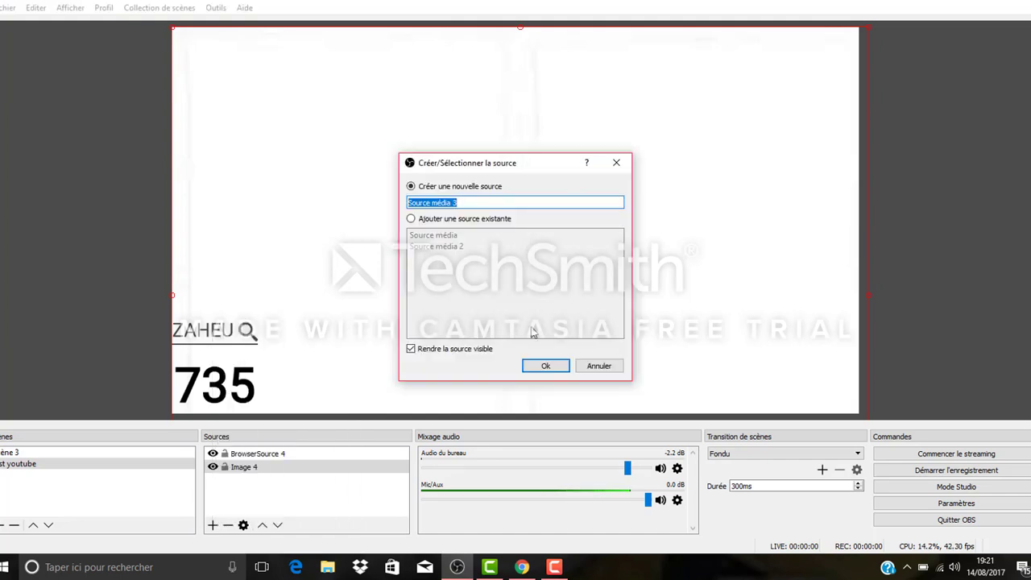
click(545, 367)
Step: Load Electro-Light - Symbolism [NCS Release].mp3 from the Musique folder as the media source's local file
click(703, 363)
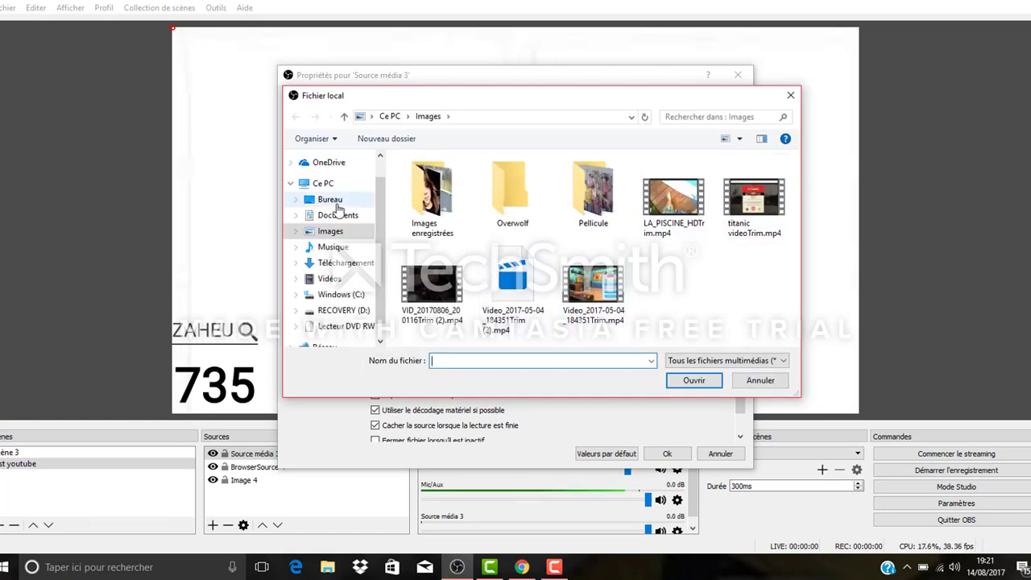
click(332, 246)
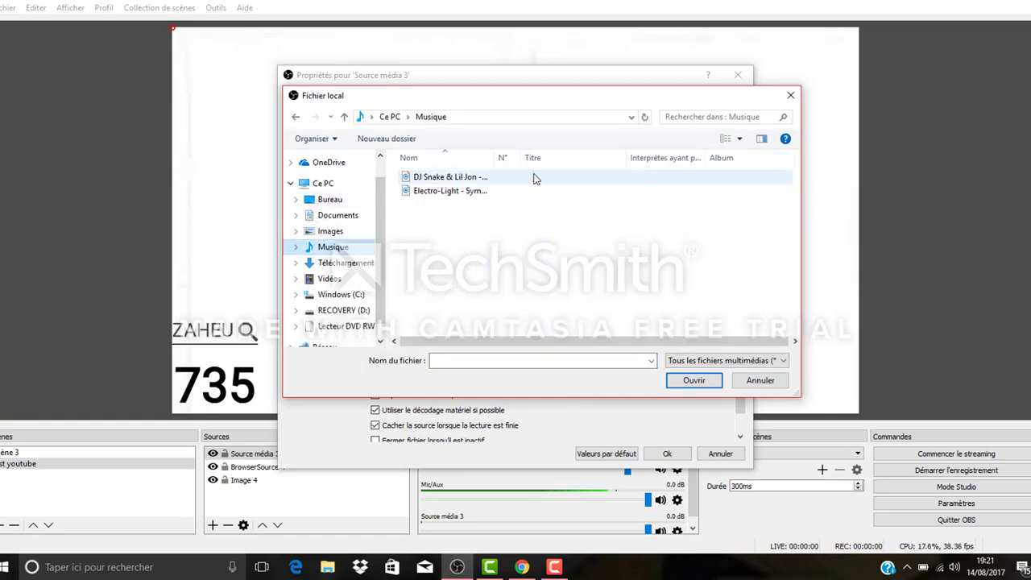
click(538, 191)
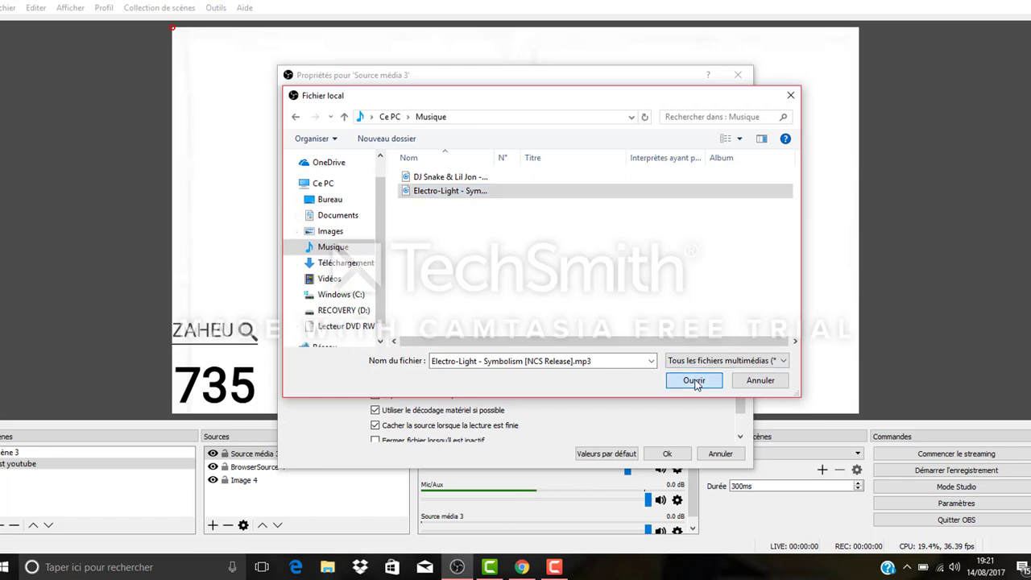
click(692, 380)
Step: Set the media source's local file to DJ Snake & Lil Jon - Turn Down for What.mp3, enable looping and accept its properties
click(705, 362)
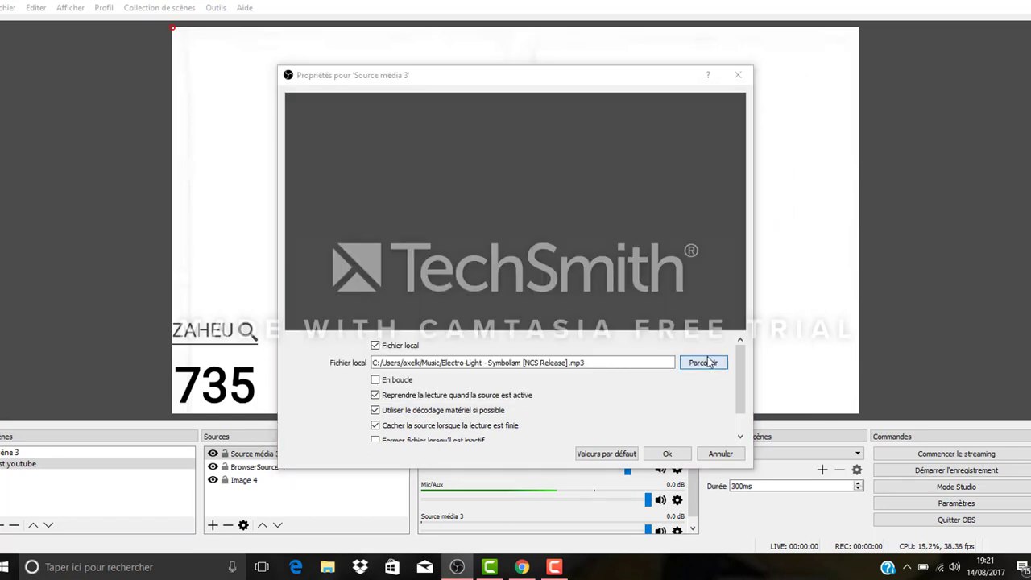
click(451, 177)
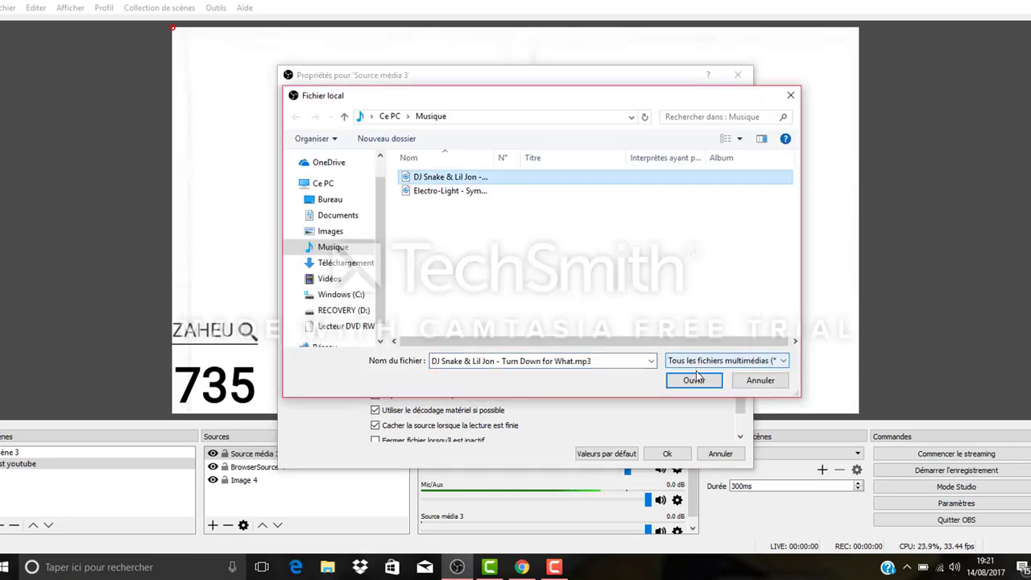
click(694, 380)
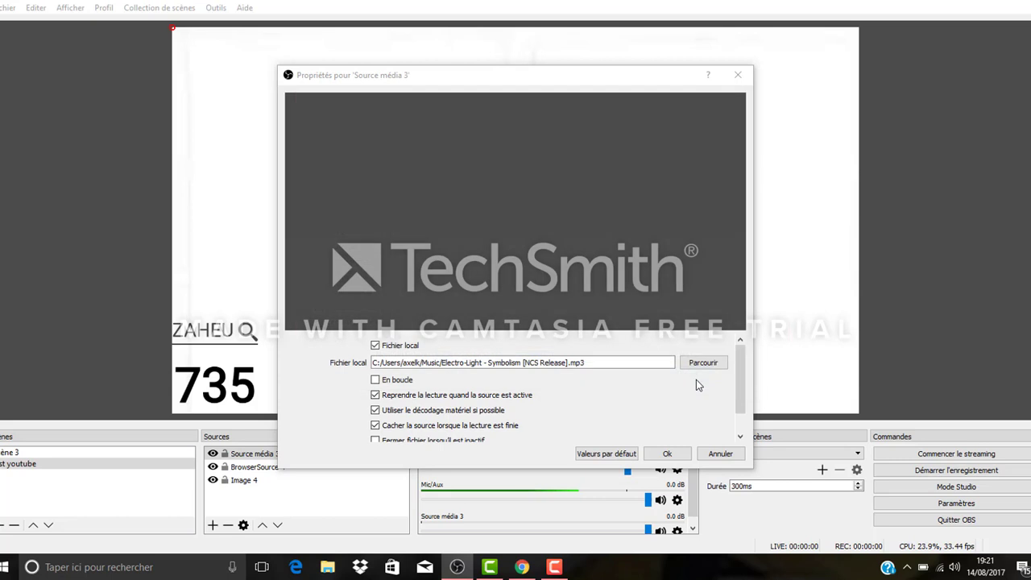
click(375, 380)
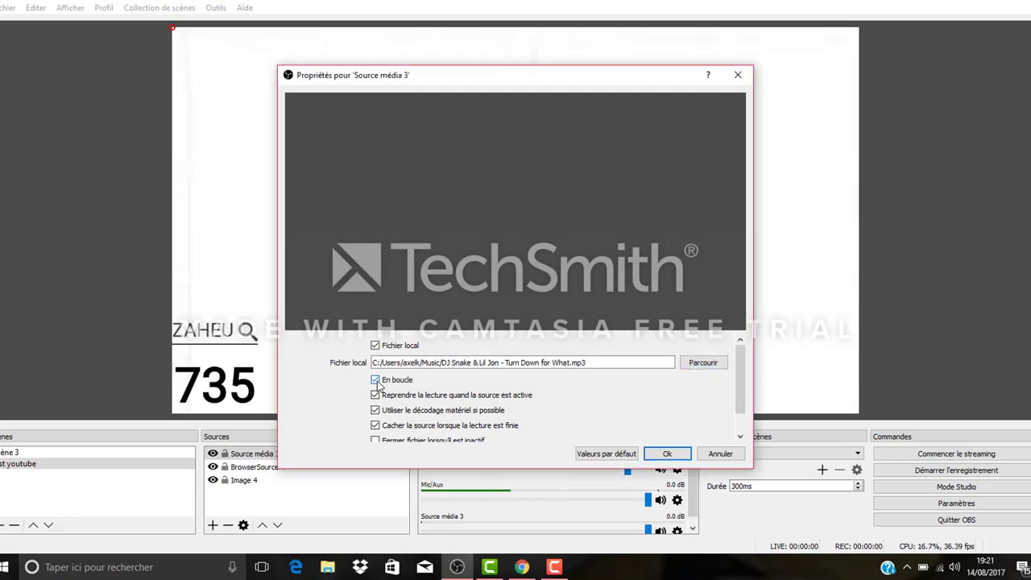
click(677, 453)
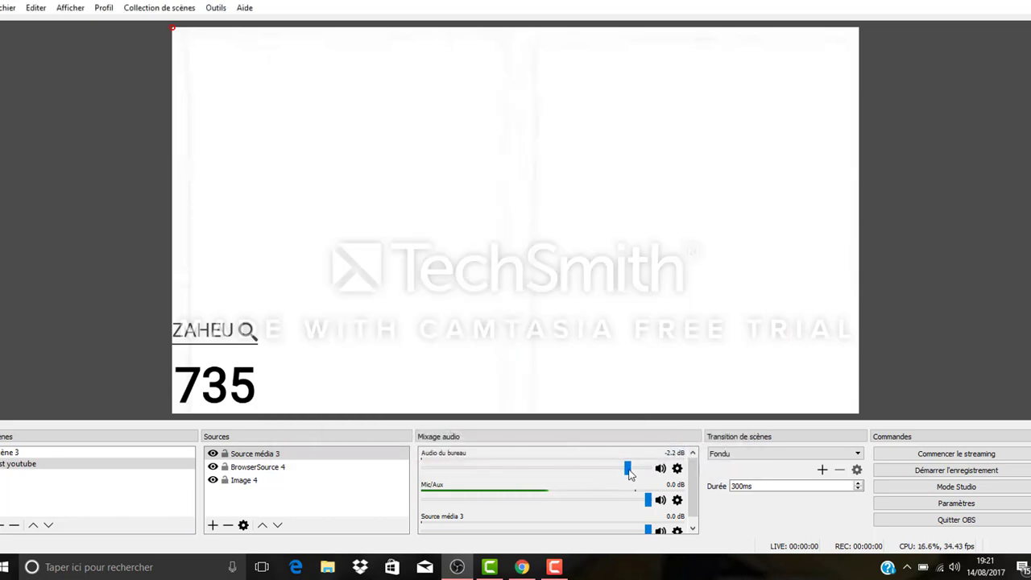
Step: Set the volumes of Source média 3 and the desktop audio (Audio du bureau) to -3.0 dB each
drag(694, 477, 696, 487)
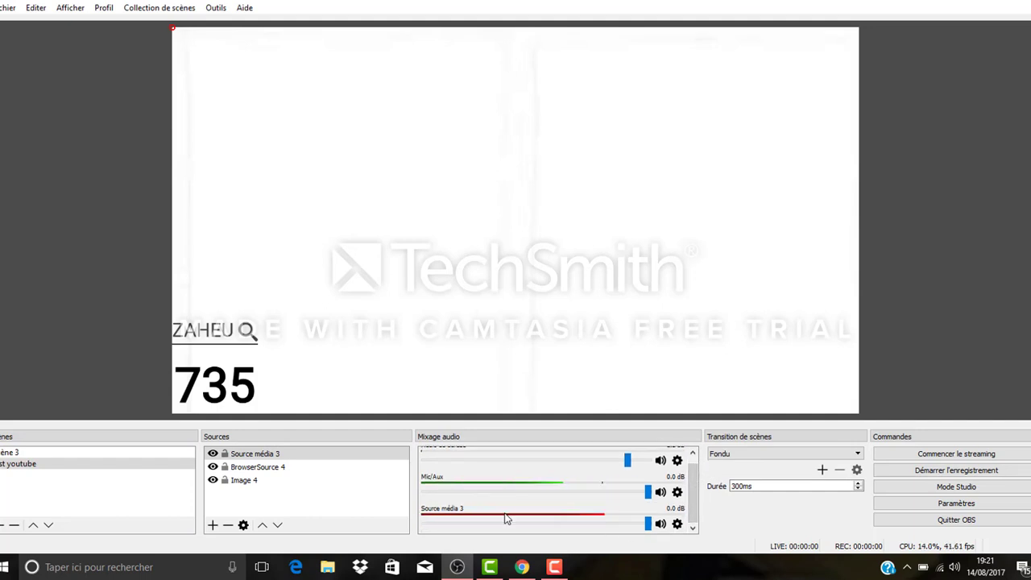
drag(648, 523, 636, 528)
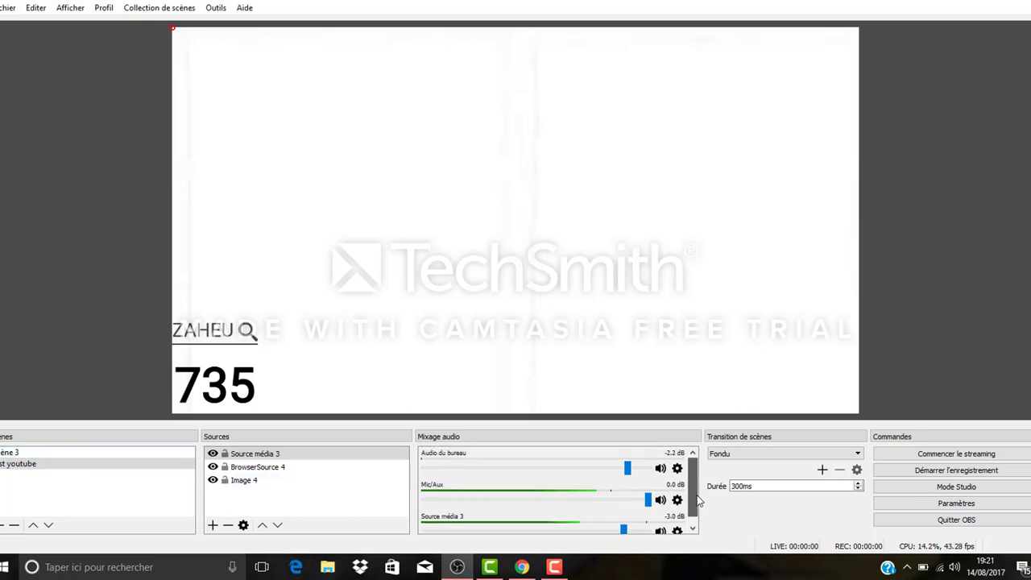
scroll(691, 516, up, 1)
click(543, 468)
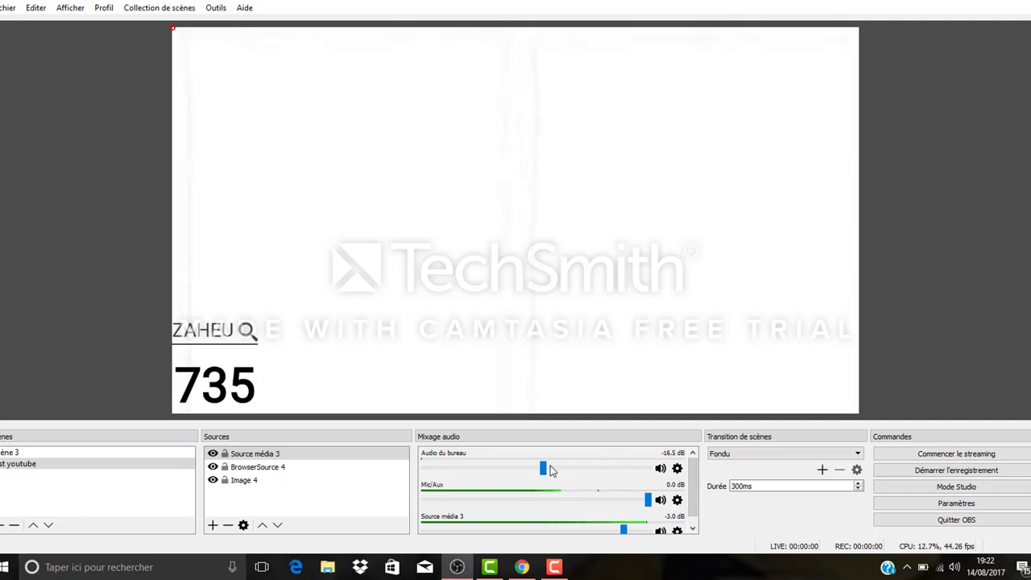
click(625, 468)
Step: Lower the Mic/Aux volume to -60.0 dB and restore it to 0.0 dB, and set the Source média 3 volume to -2.2 dB
drag(647, 502, 454, 531)
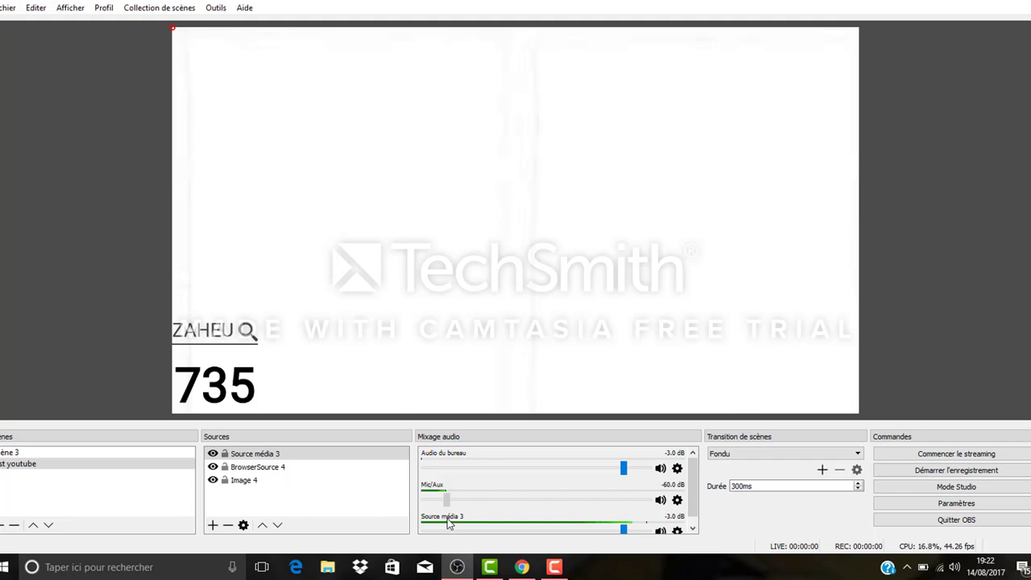
drag(446, 499, 667, 499)
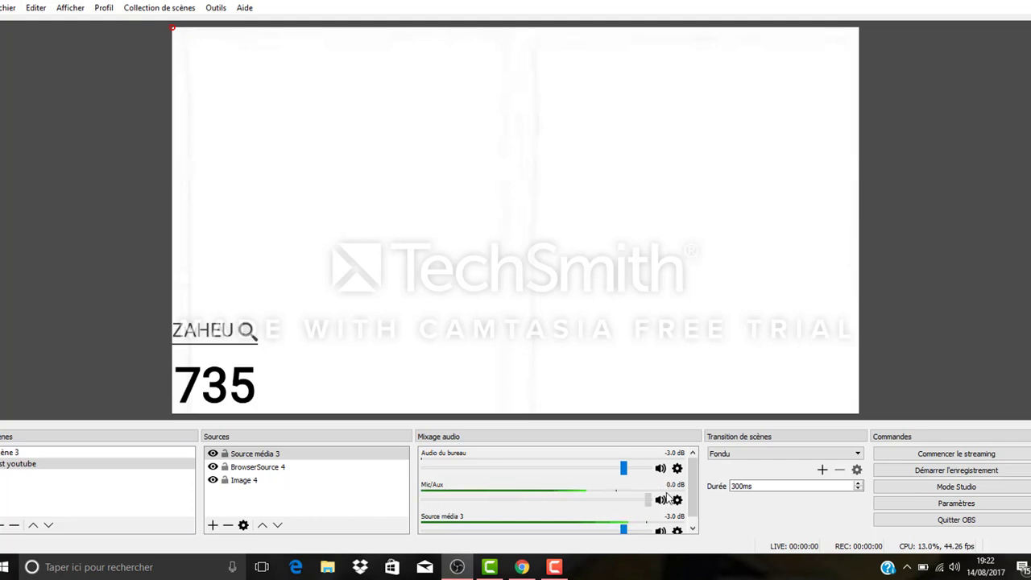
scroll(696, 495, down, 1)
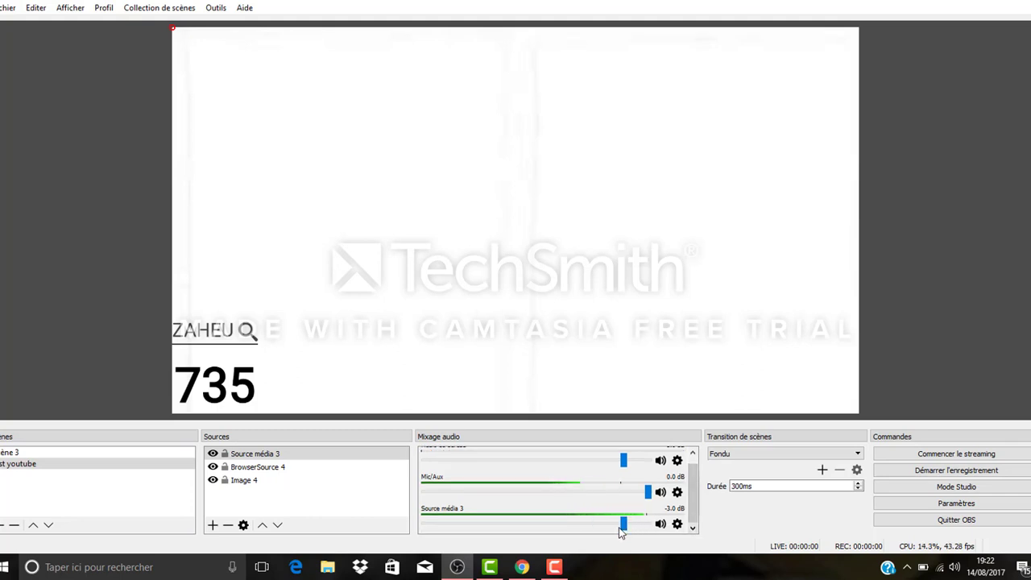
mouse_move(620, 529)
mouse_down()
mouse_move(663, 524)
mouse_move(633, 531)
mouse_up()
Step: Add a new Image source showing th (6).jpg from the Images folder and accept its properties
click(212, 525)
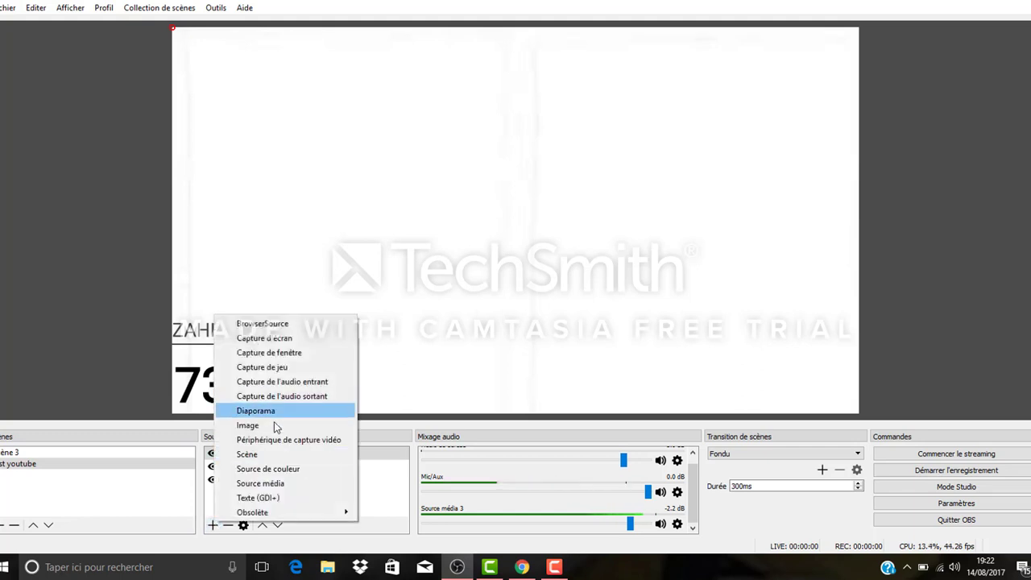
click(271, 426)
click(537, 366)
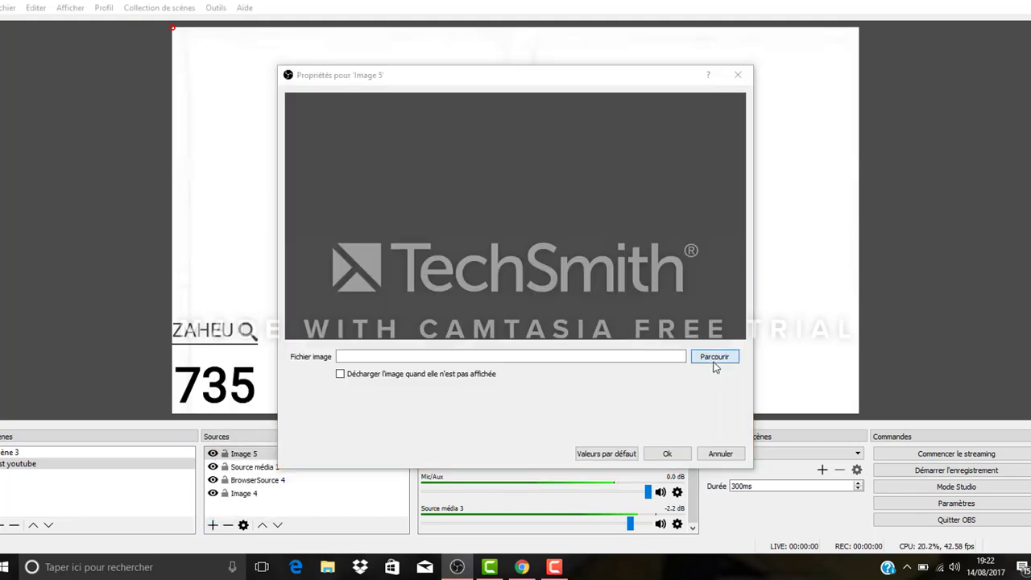
click(714, 356)
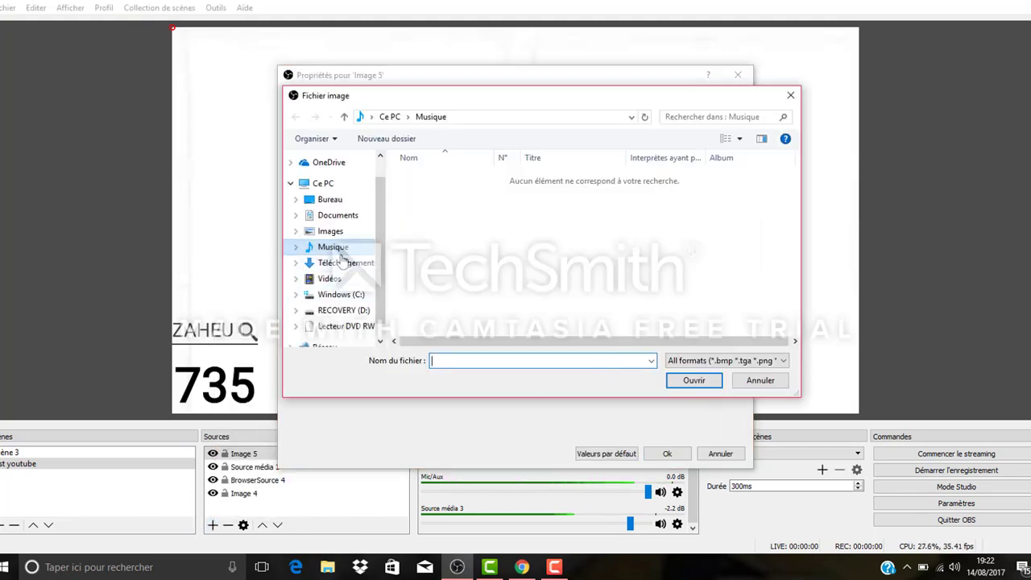
click(330, 232)
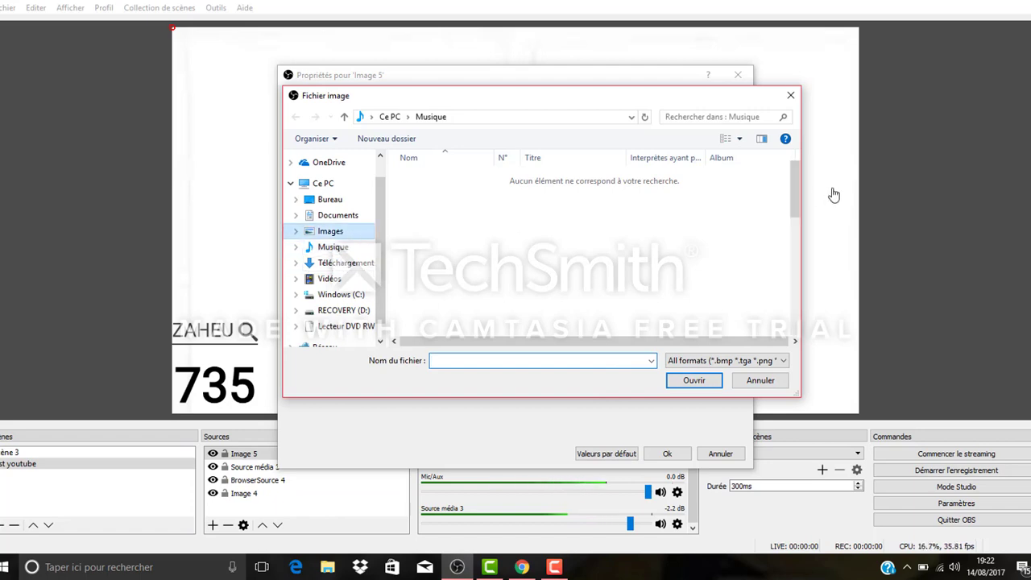
drag(797, 185, 807, 290)
click(587, 213)
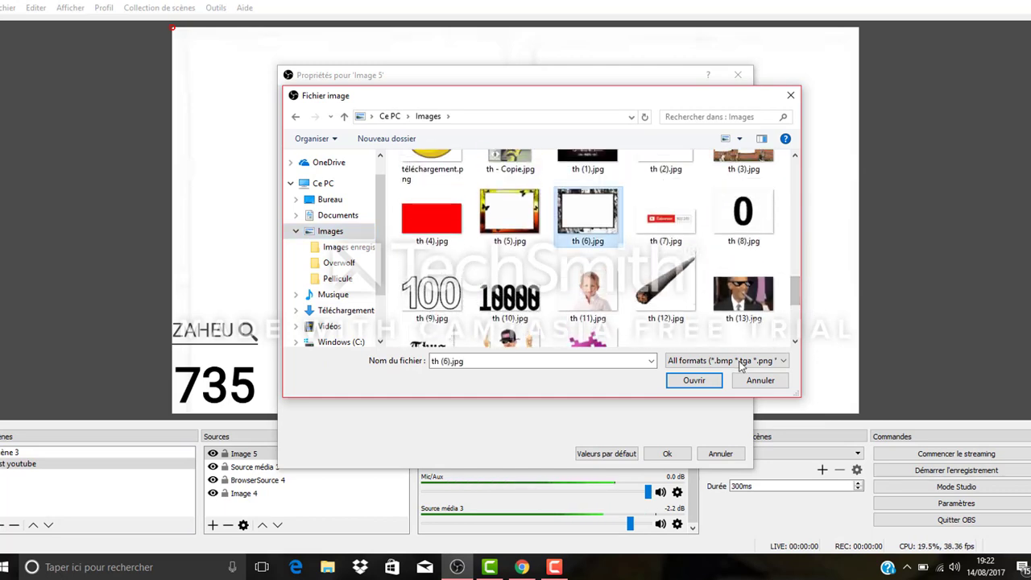
click(694, 380)
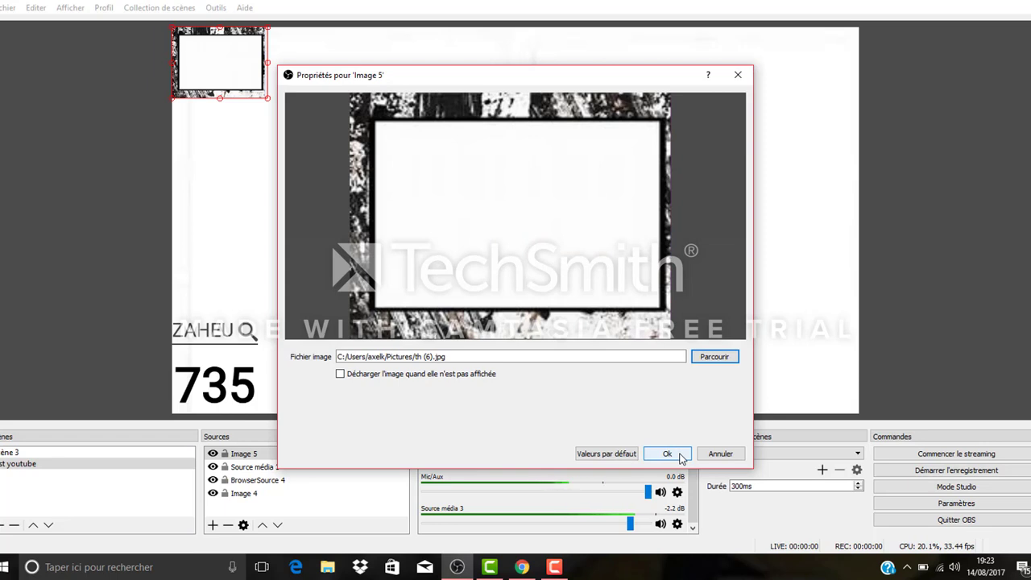
click(666, 455)
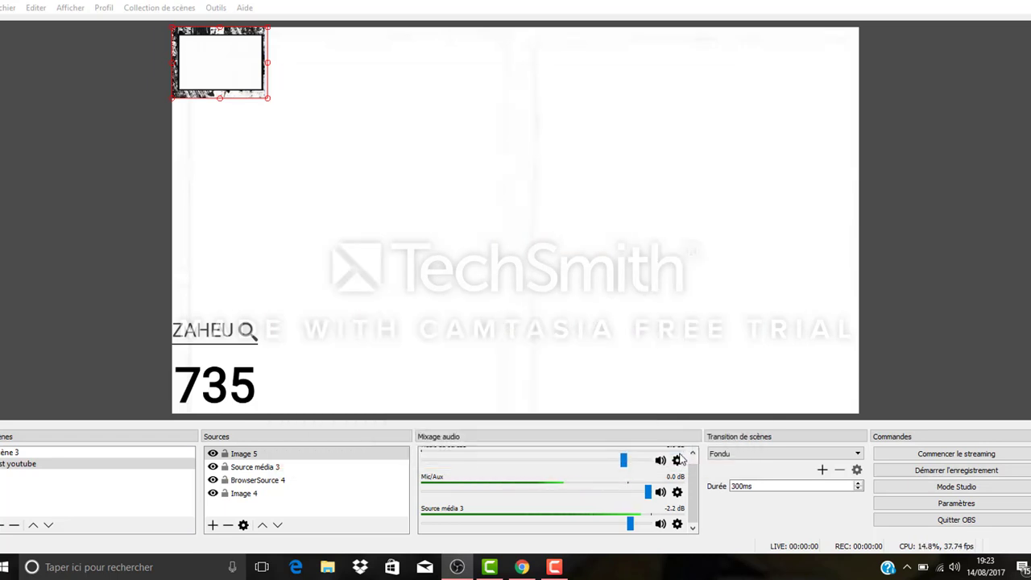
Step: Enlarge the frame picture and place it near the canvas centre, and move the subscriber counter beside its left edge
drag(269, 102, 552, 239)
click(251, 347)
drag(203, 378, 343, 238)
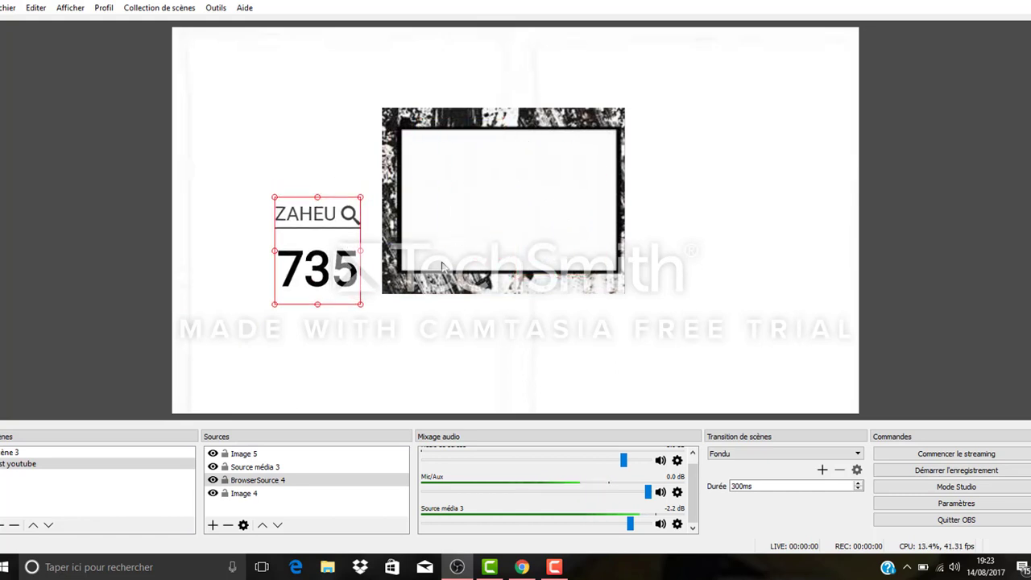
Step: Move the frame picture slightly up and to the right, and remove the old subscriber counter from the scene
drag(441, 265, 475, 250)
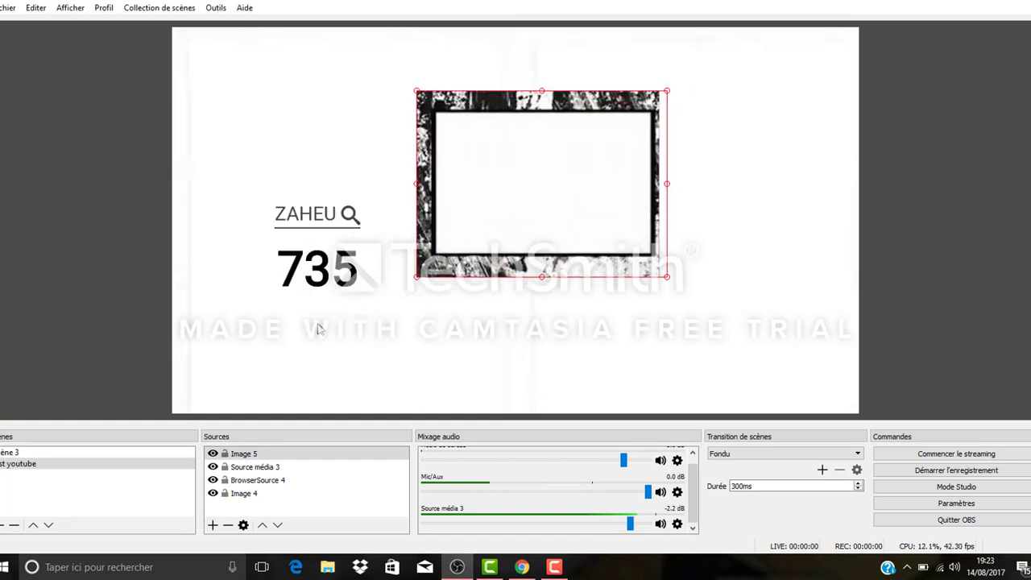
click(330, 304)
Step: Switch to Chrome and copy the address of the channel's livecounts.net subscriber counter page
click(521, 567)
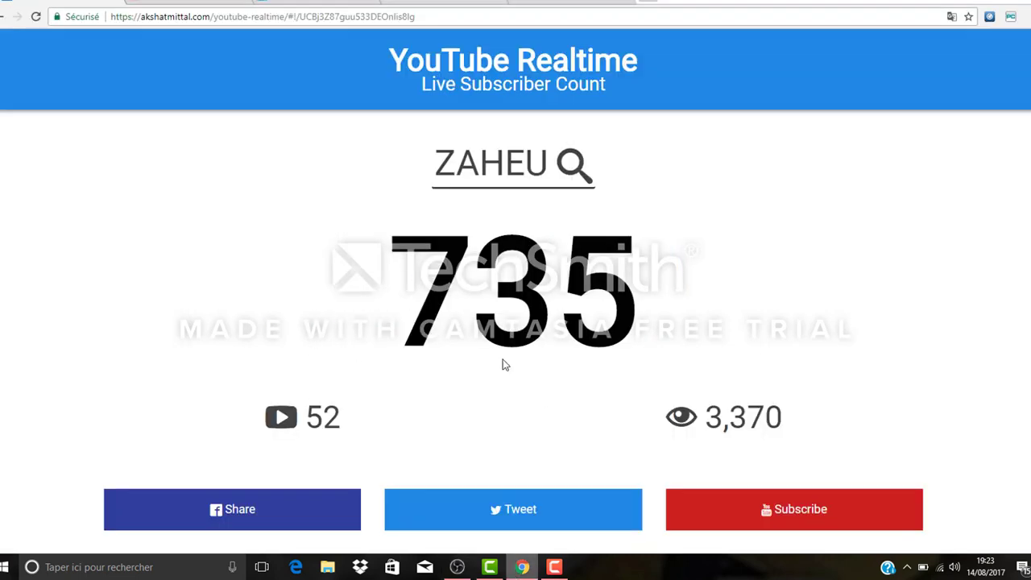
click(189, 1)
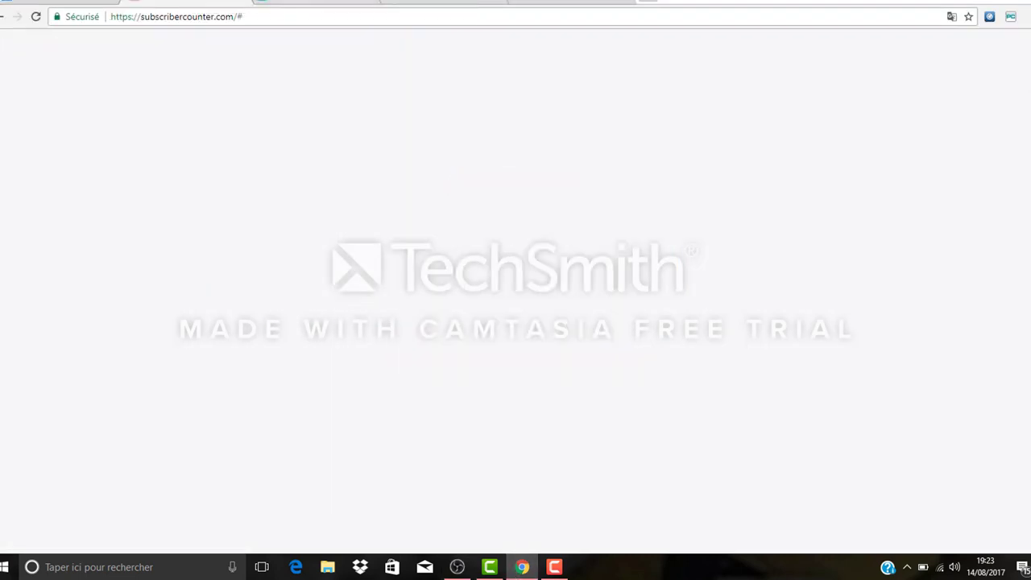
click(294, 1)
click(435, 1)
click(465, 17)
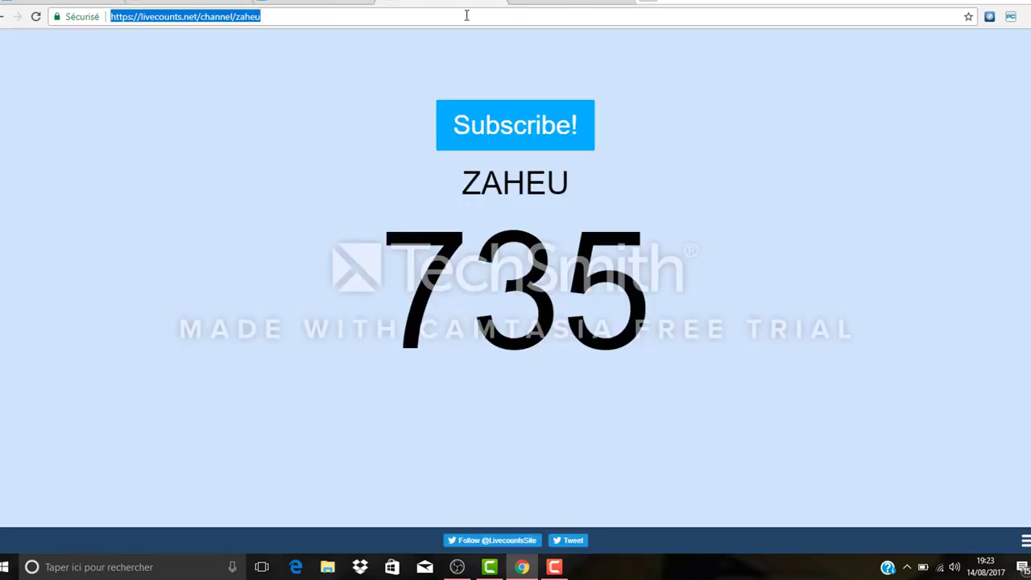
right_click(465, 16)
click(548, 71)
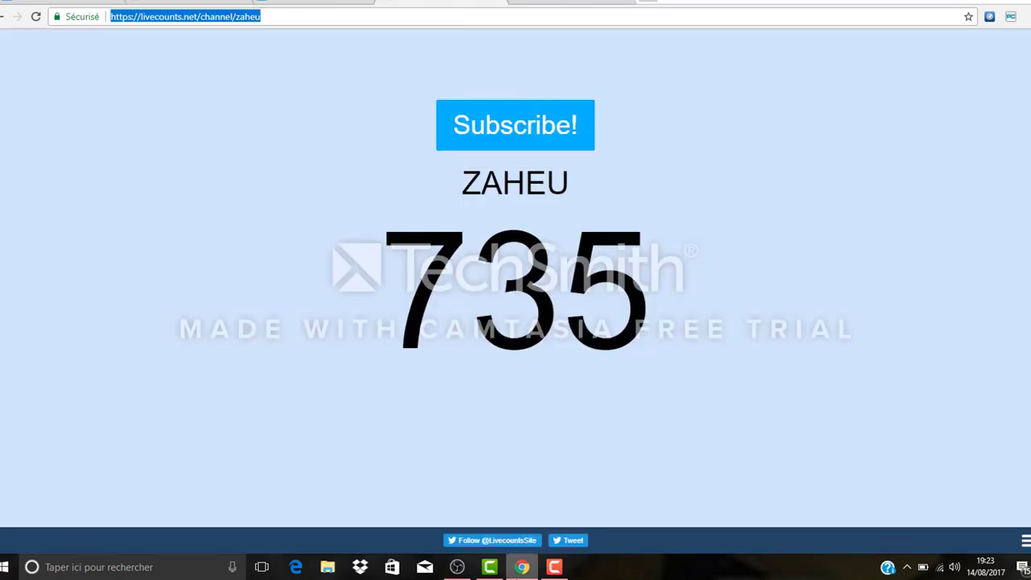
Step: Switch to OBS and add a new browser source named BrowserSource 4 that uses the copied livecounts.net address as its URL
click(456, 567)
click(212, 524)
click(242, 333)
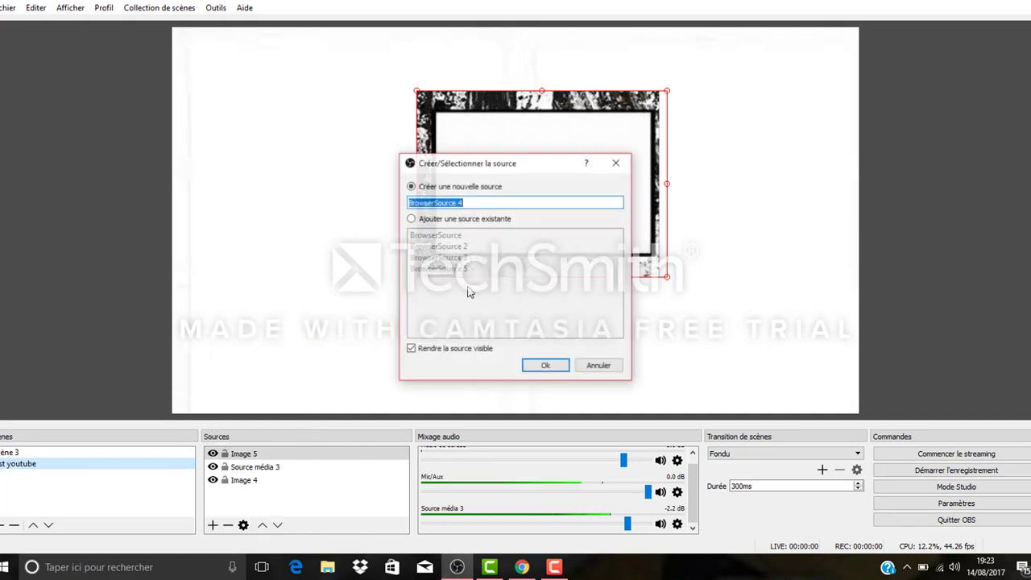
click(551, 369)
click(481, 328)
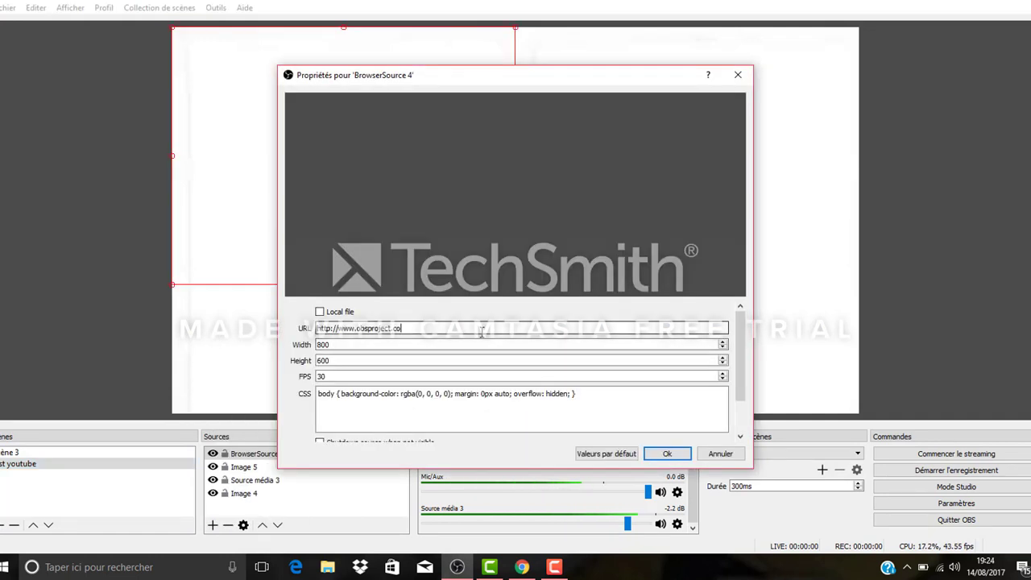
key(BackSpace)
key(BackSpace)
key(BackSpace)
key(BackSpace)
key(BackSpace)
key(BackSpace)
key(BackSpace)
key(BackSpace)
key(BackSpace)
key(BackSpace)
key(BackSpace)
key(BackSpace)
key(BackSpace)
key(BackSpace)
key(BackSpace)
key(BackSpace)
key(BackSpace)
key(BackSpace)
key(BackSpace)
key(BackSpace)
key(ctrl+v)
click(667, 453)
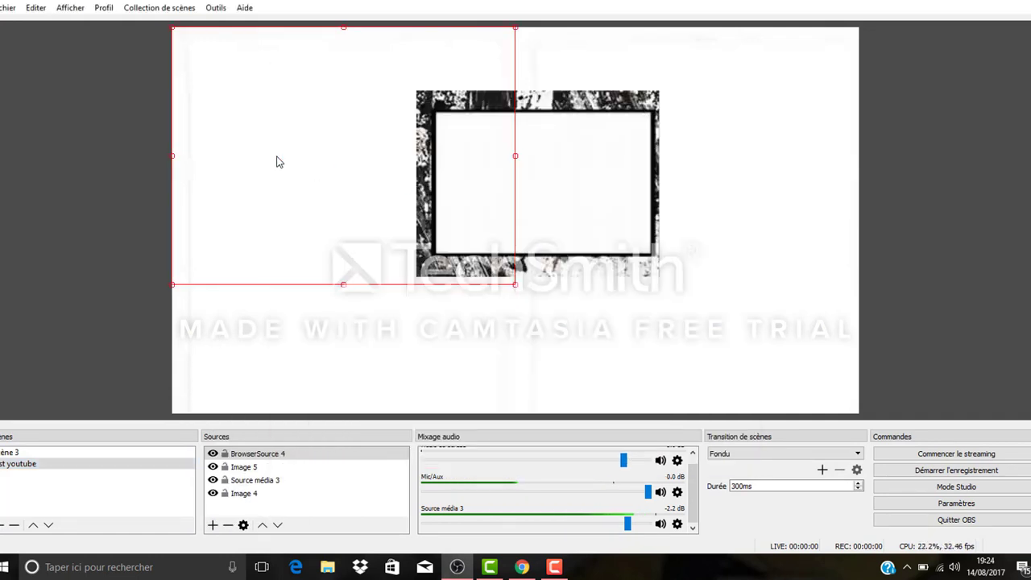
Step: Add a Rogner / Encadrer filter to BrowserSource 4 and crop 250 from both the left and right sides
right_click(276, 162)
click(361, 488)
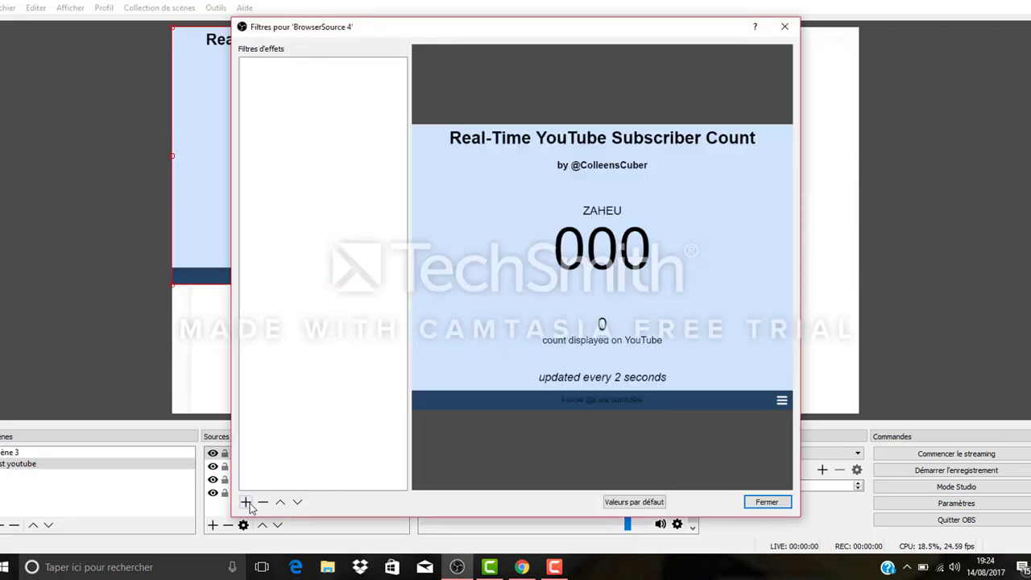
click(245, 502)
click(294, 495)
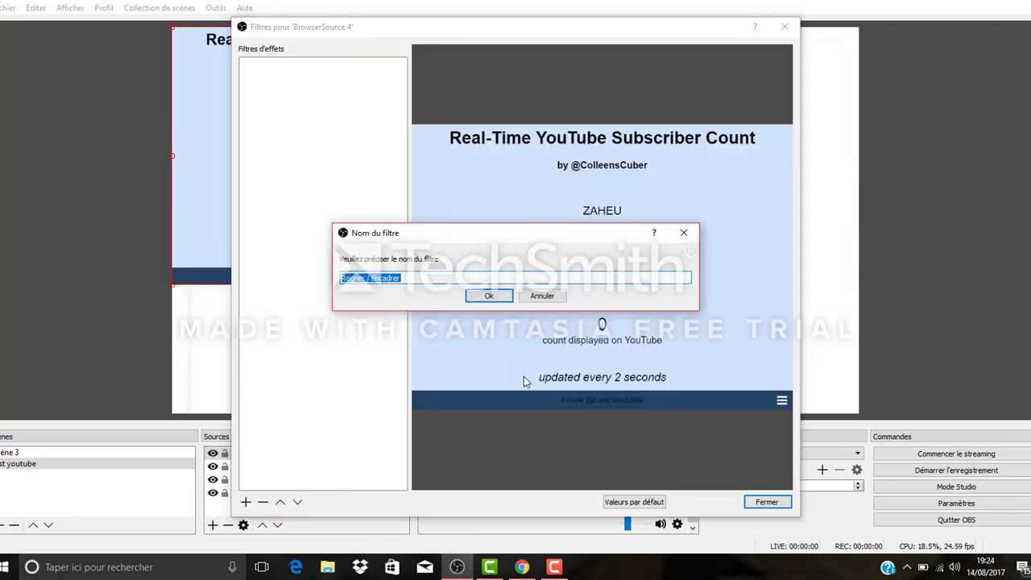
click(490, 295)
click(570, 352)
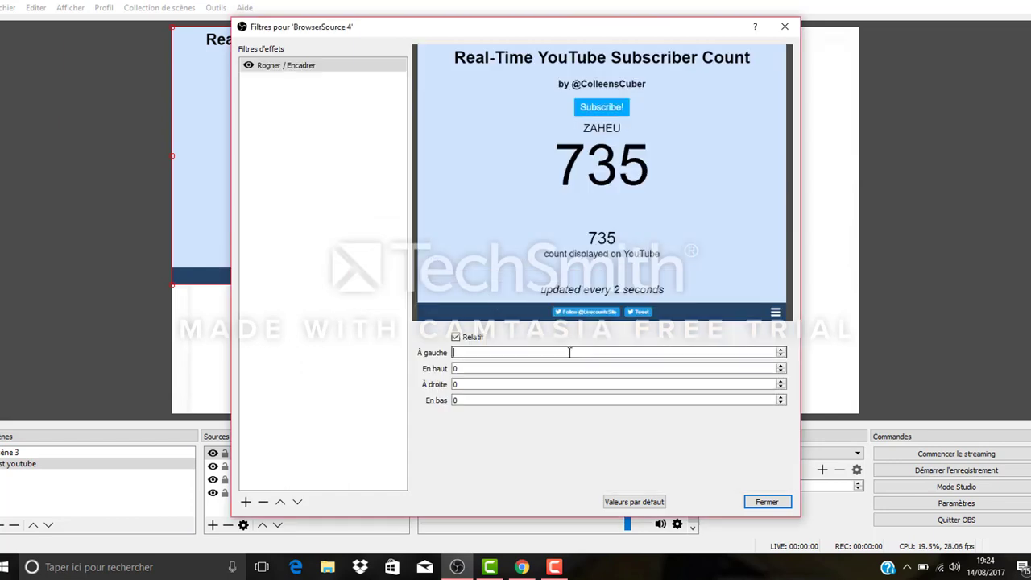
text(250)
click(517, 384)
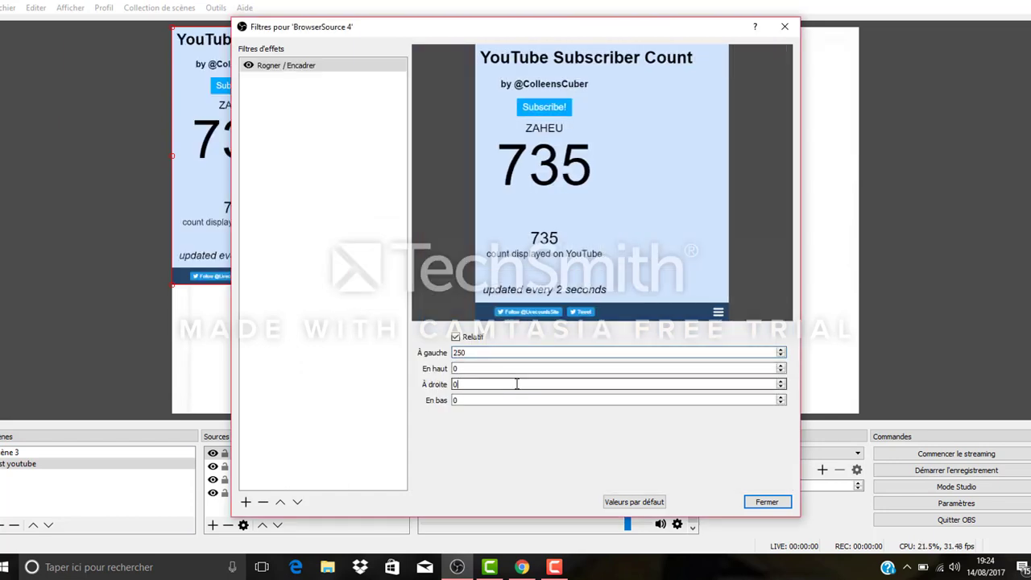
text(250)
Step: Set the BrowserSource 4 crop to 250 at the bottom and 170 at the top, and close the filters
click(487, 400)
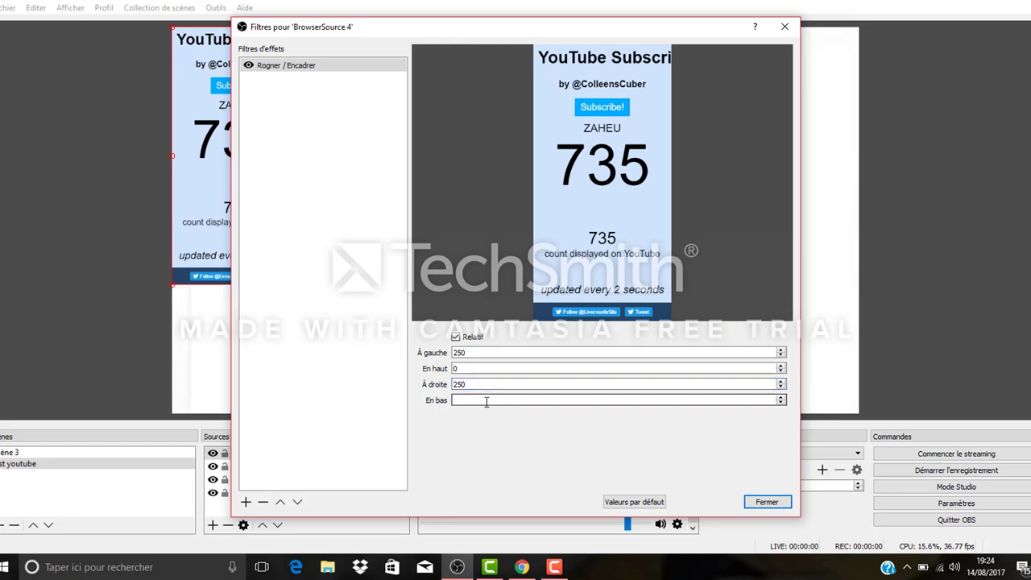
text(250)
key(BackSpace)
key(BackSpace)
text(50)
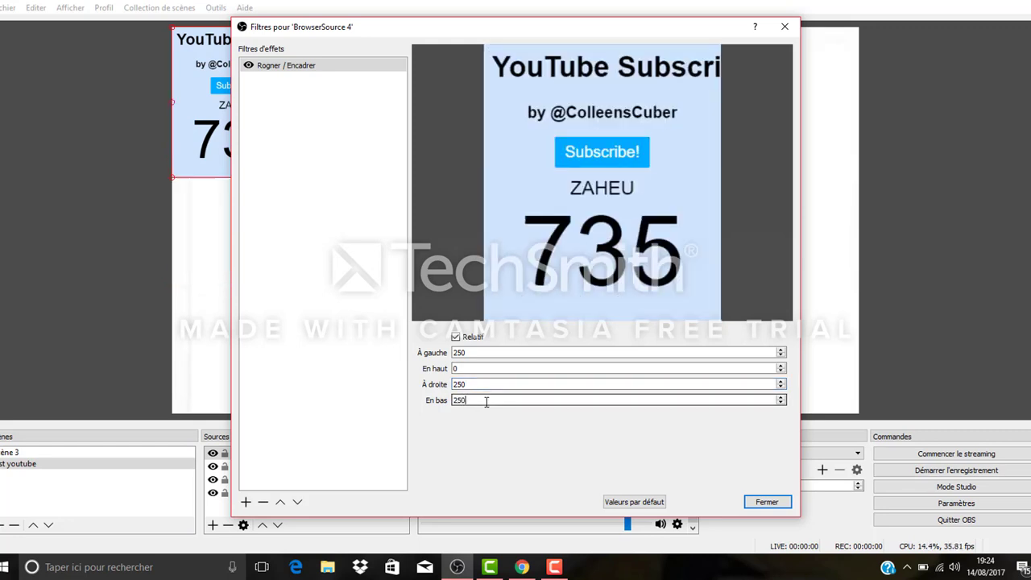
click(475, 369)
key(BackSpace)
text(170)
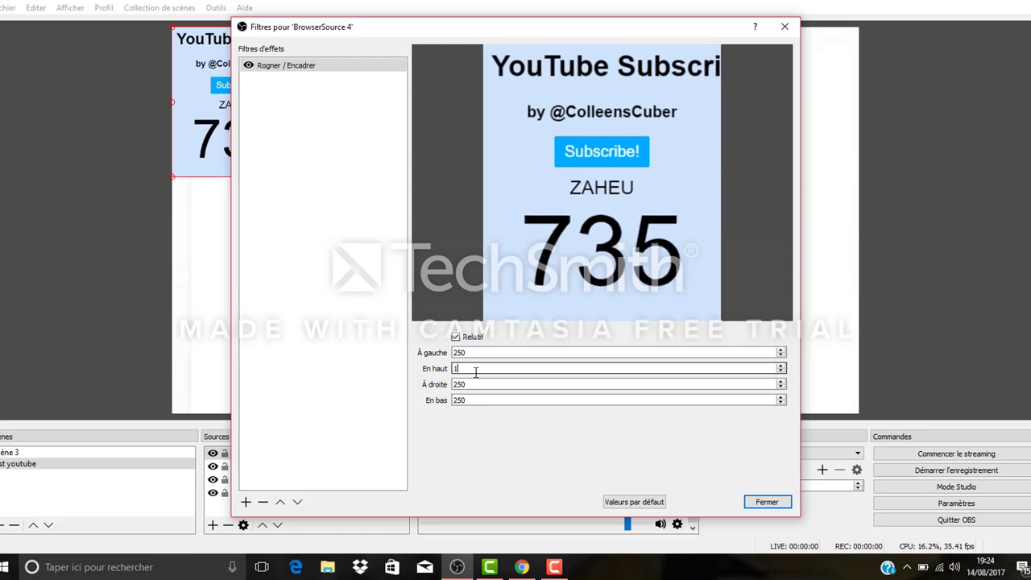
click(767, 502)
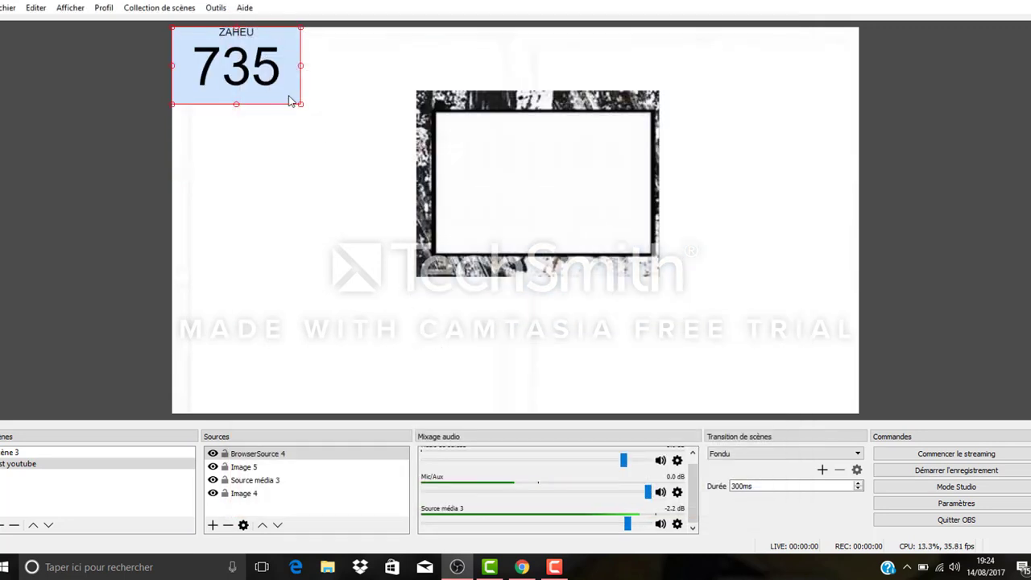
Step: Move the cropped subscriber counter into the frame picture and enlarge it to fill the frame's opening
drag(277, 83, 592, 205)
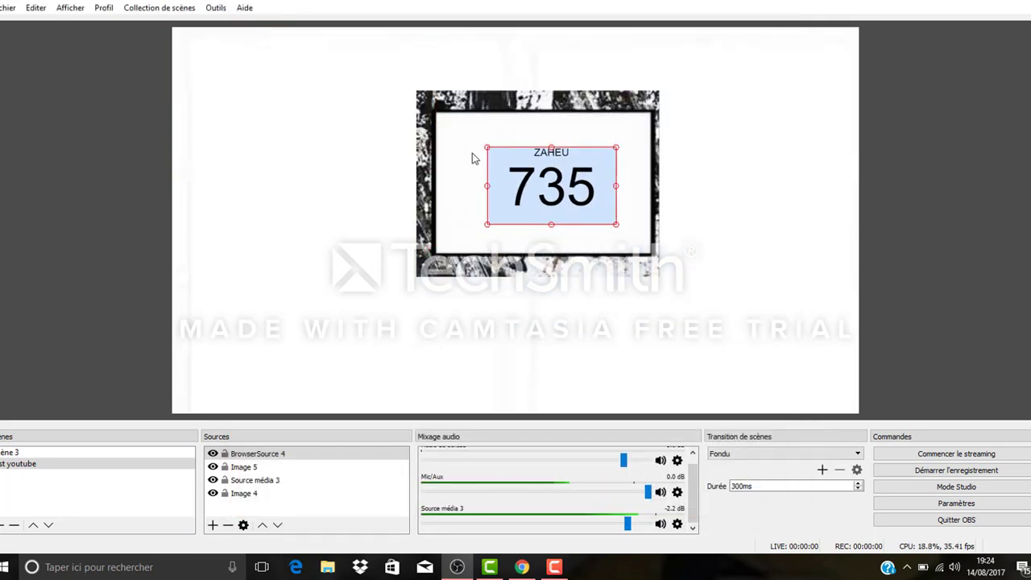
drag(487, 148, 446, 115)
drag(616, 224, 656, 250)
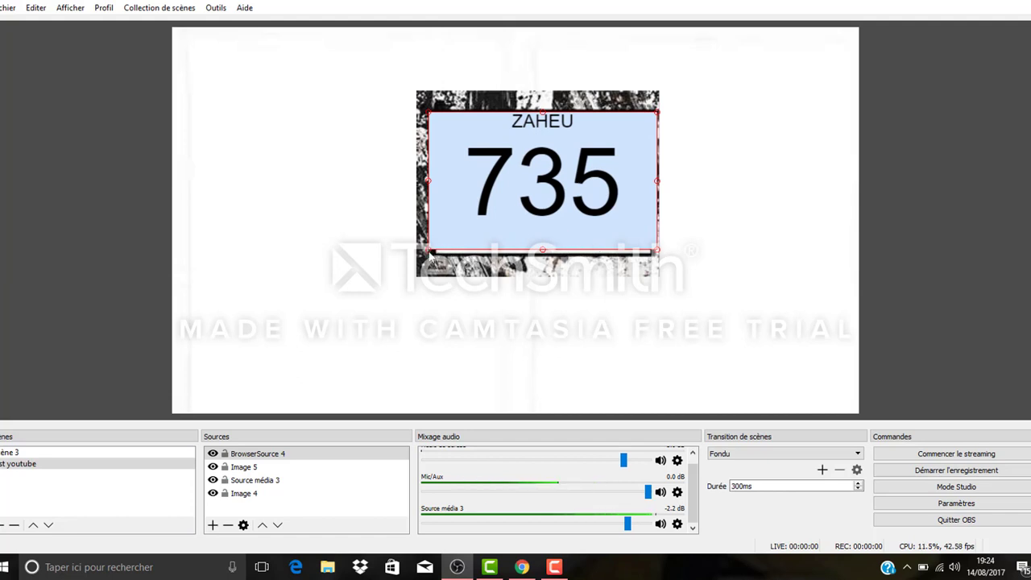
drag(430, 254, 431, 261)
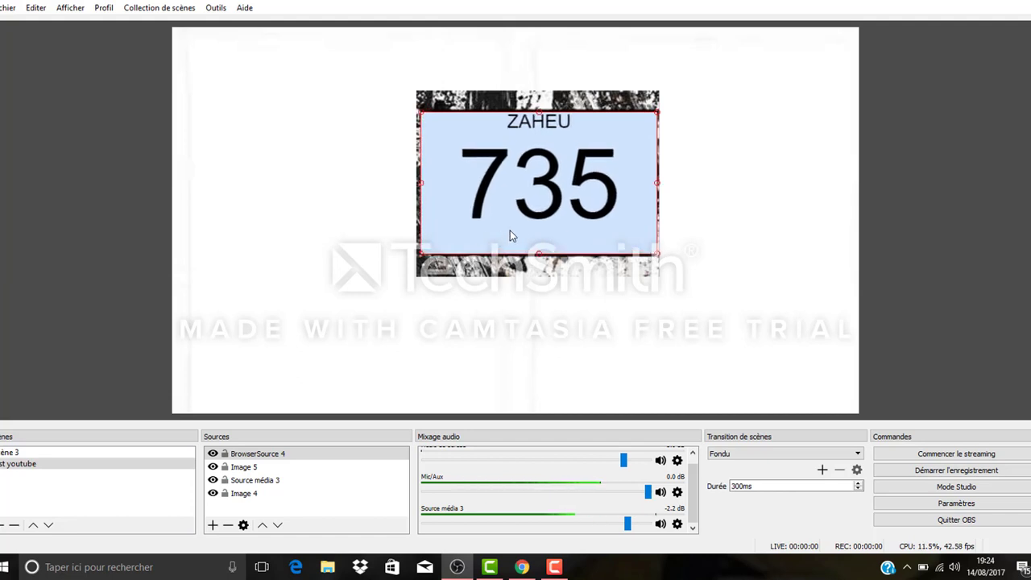
click(535, 258)
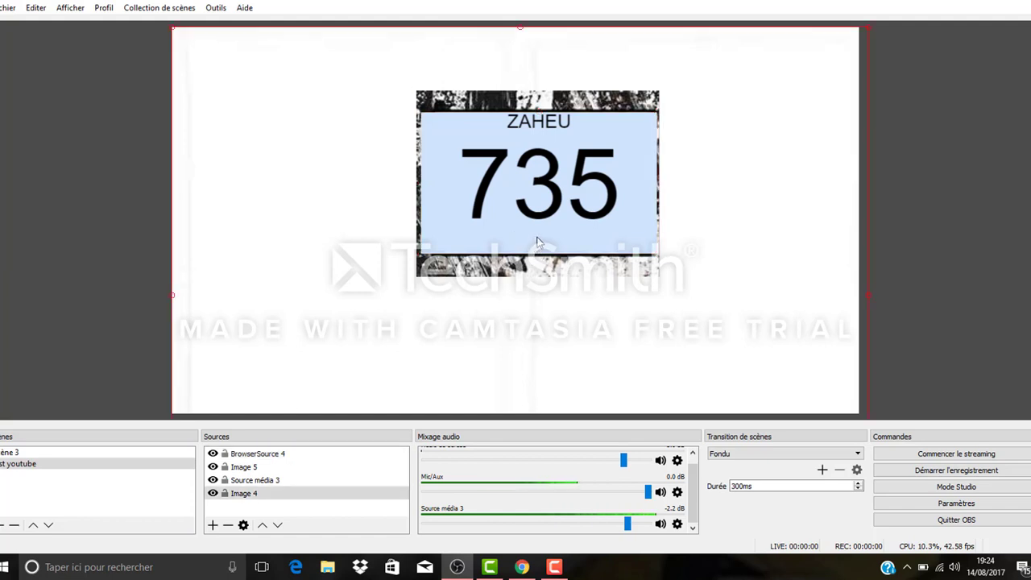
click(541, 238)
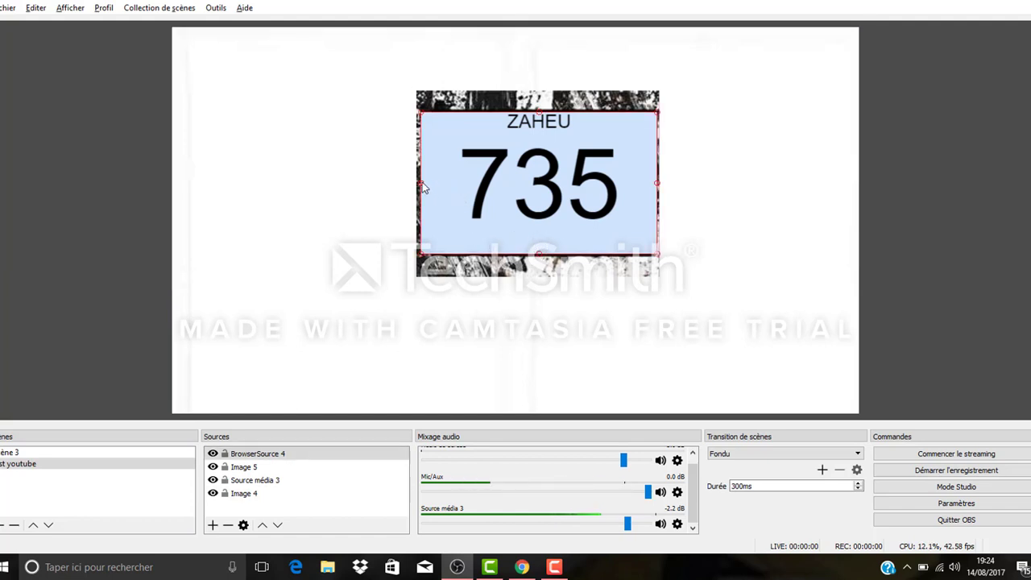
drag(421, 184, 426, 193)
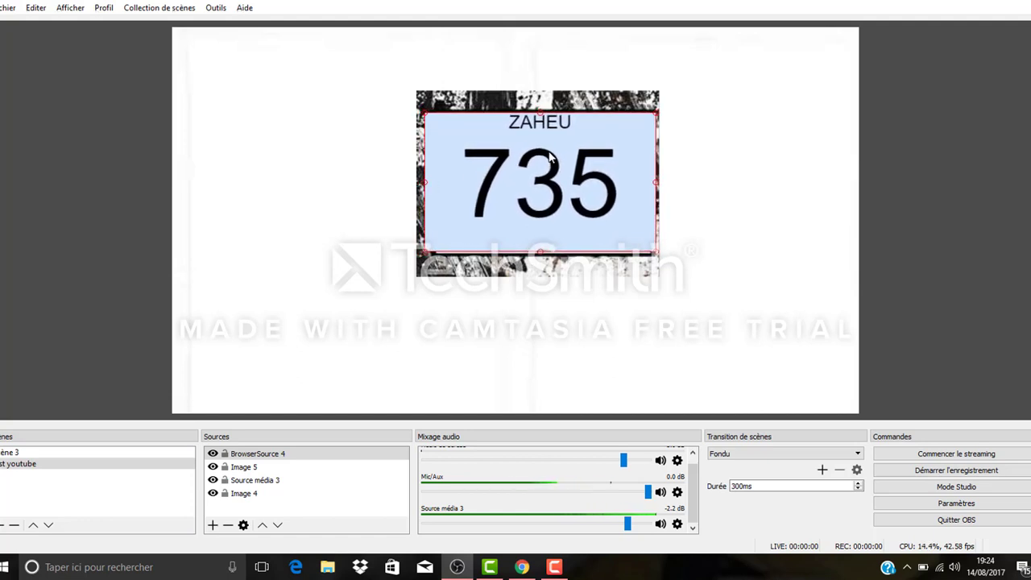
click(766, 178)
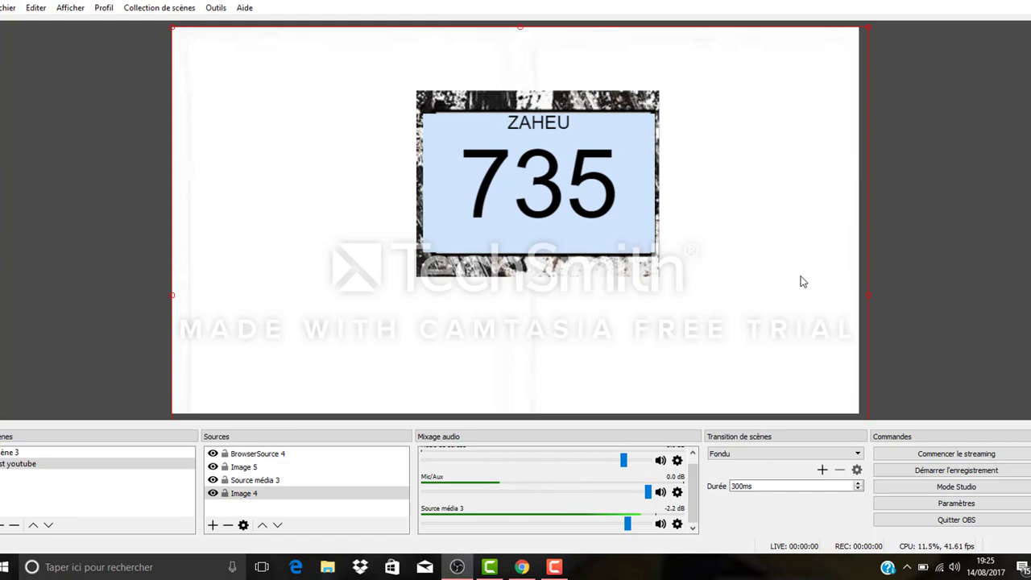
Step: Enlarge the frame picture slightly and shift the subscriber counter a little to the right inside its opening
click(613, 198)
right_click(616, 198)
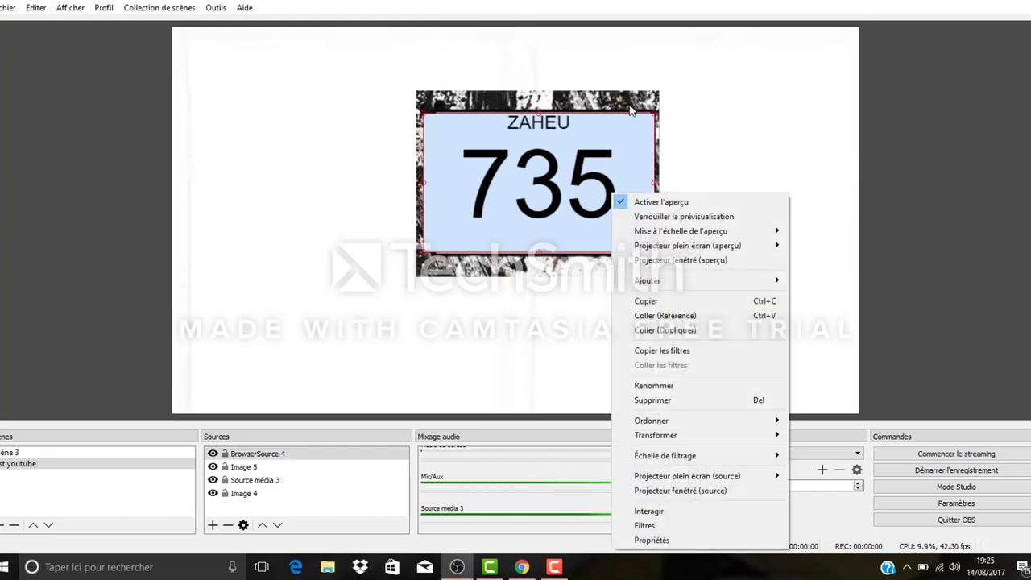
click(632, 111)
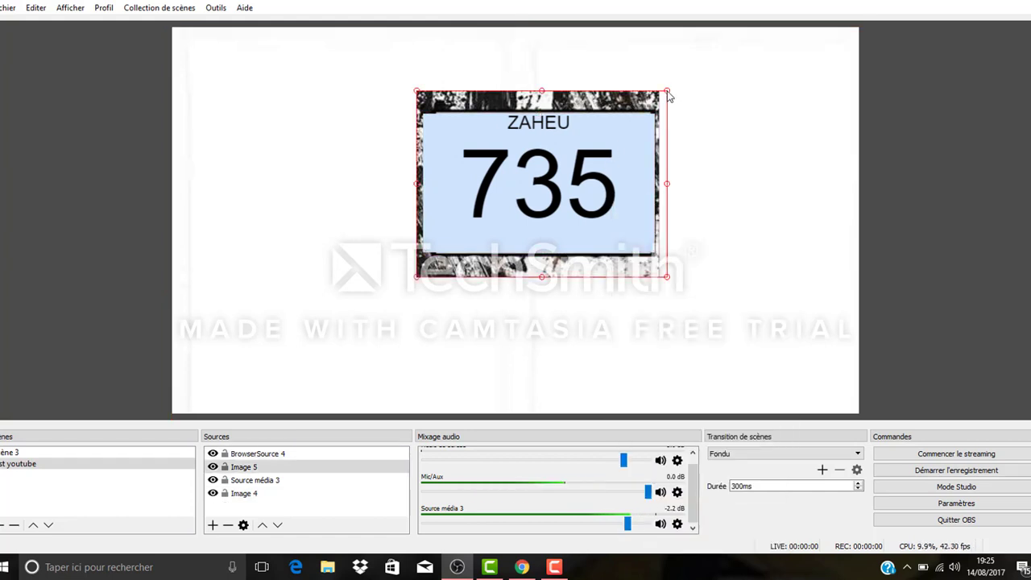
drag(667, 91, 666, 104)
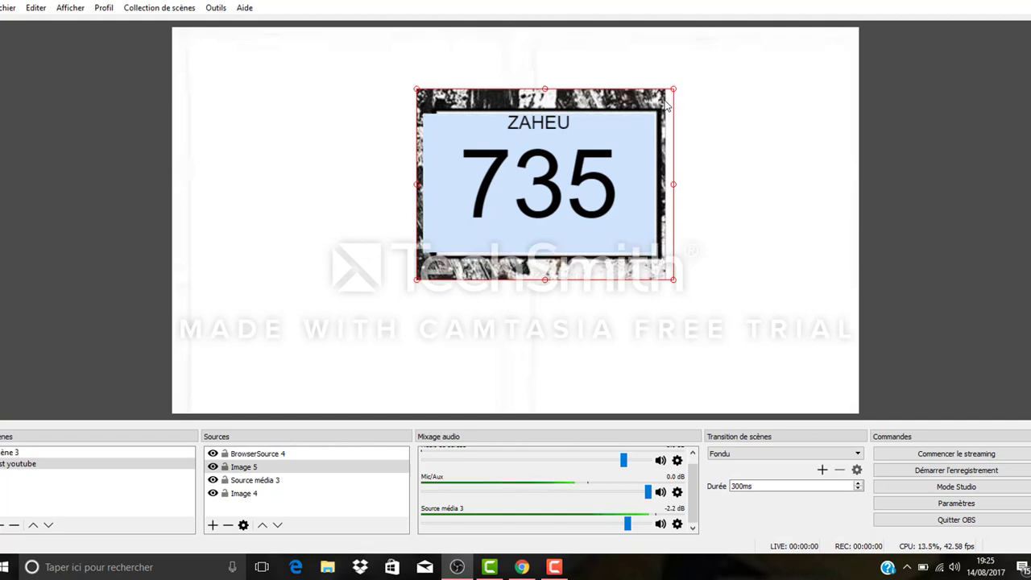
click(600, 165)
click(603, 160)
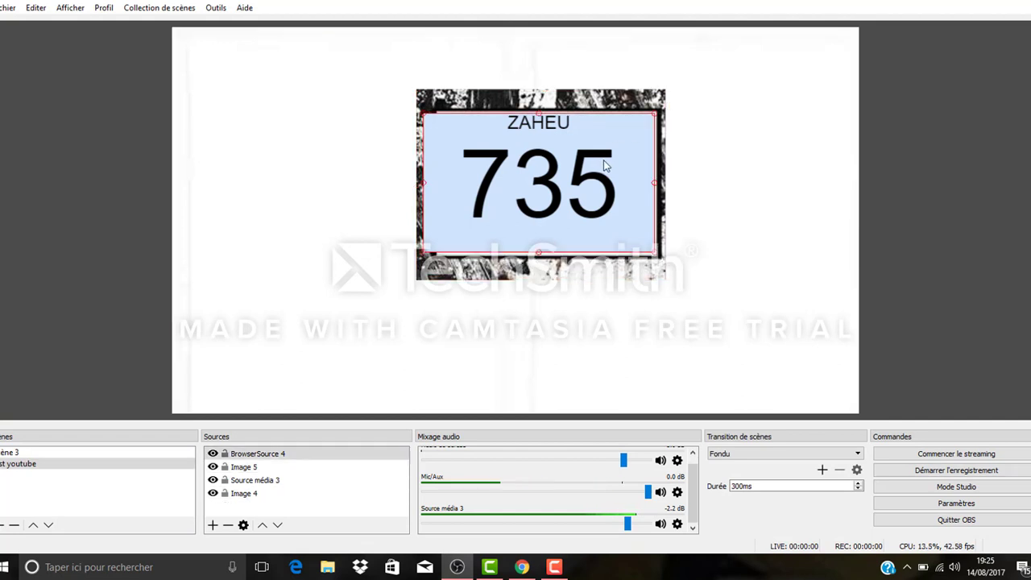
drag(605, 161, 609, 160)
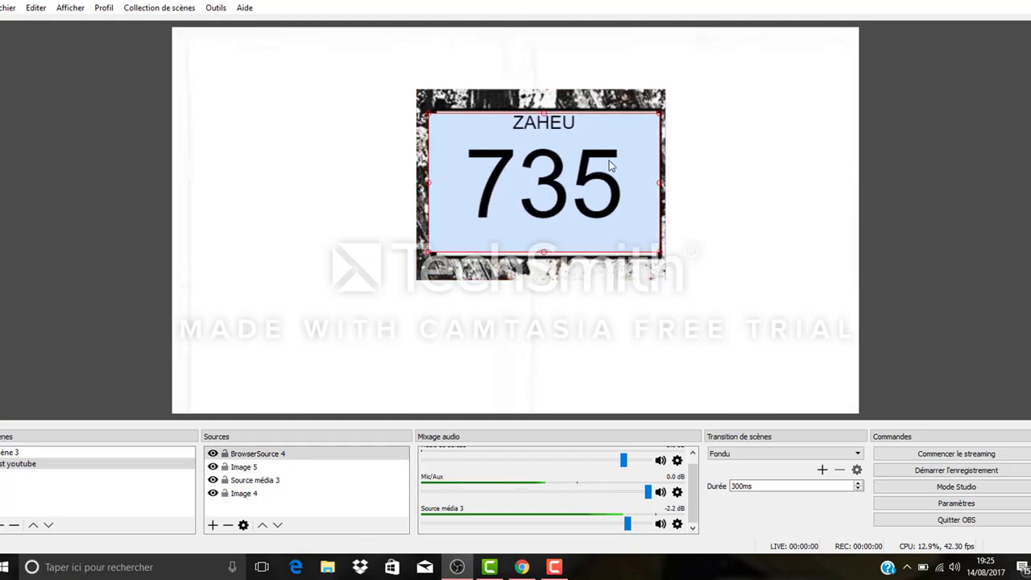
click(769, 165)
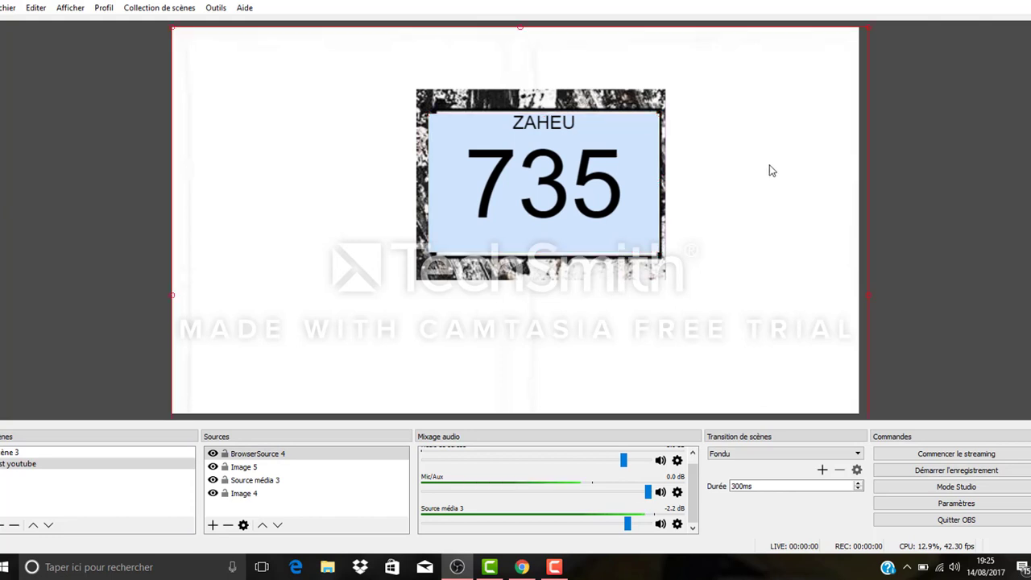
click(632, 181)
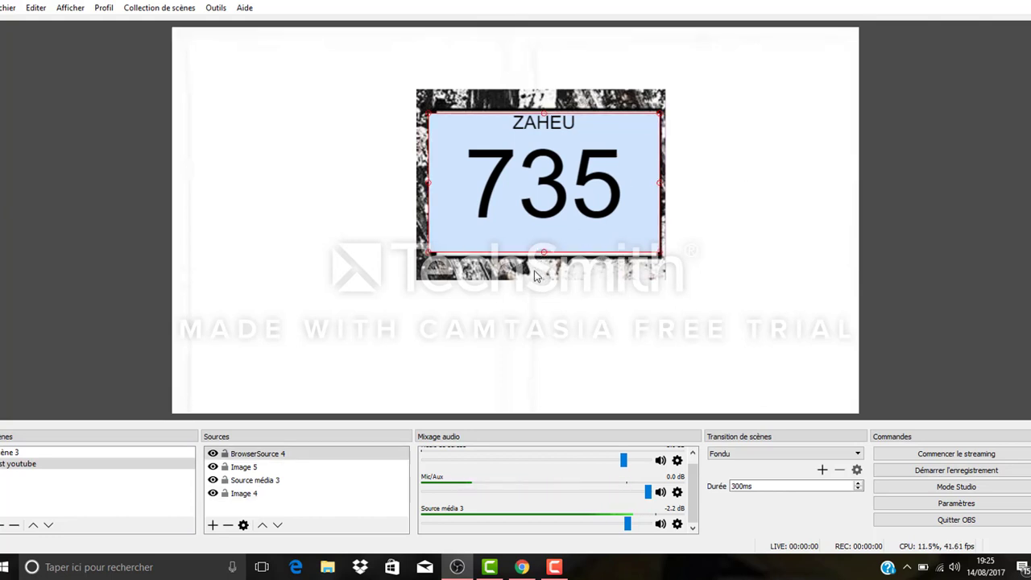
Step: Enlarge the frame picture and the counter toward the lower left, and shift the frame slightly down and right
click(536, 275)
drag(415, 281, 357, 324)
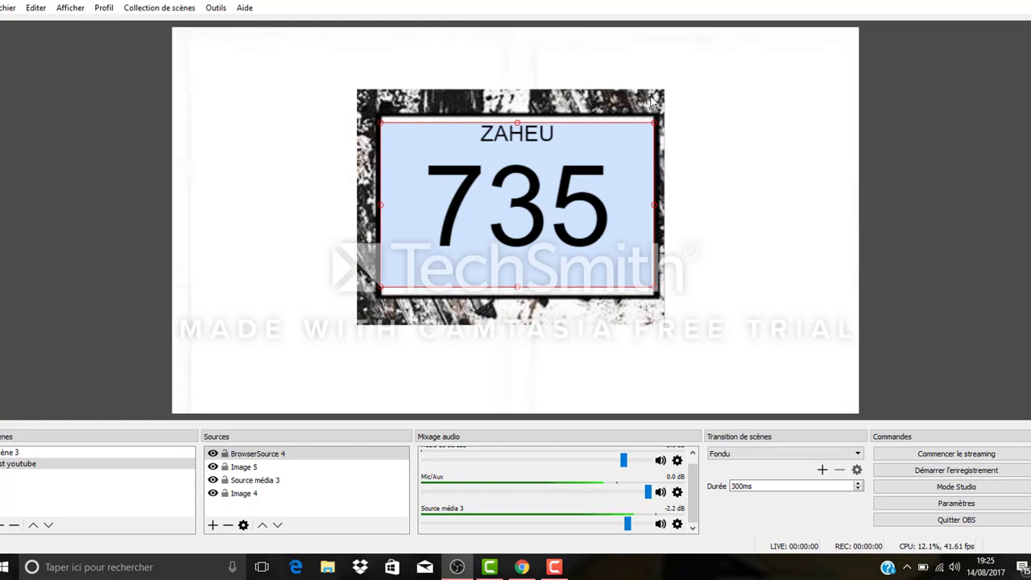
mouse_move(647, 98)
mouse_down()
mouse_move(676, 97)
mouse_move(650, 76)
mouse_move(653, 105)
mouse_up()
click(569, 194)
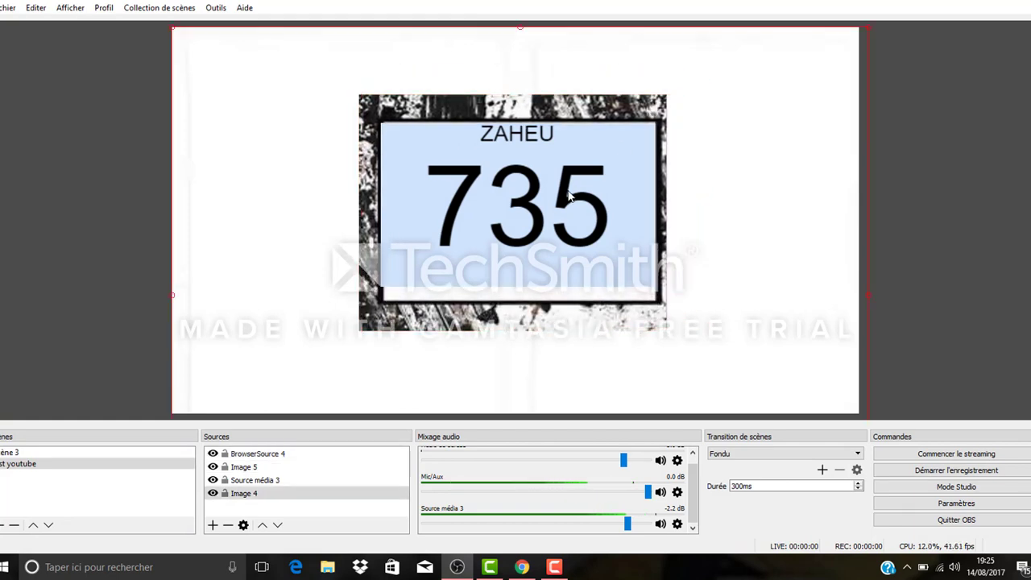
Step: Reduce the frame picture and the counter slightly so that the counter fits the frame's opening
click(397, 326)
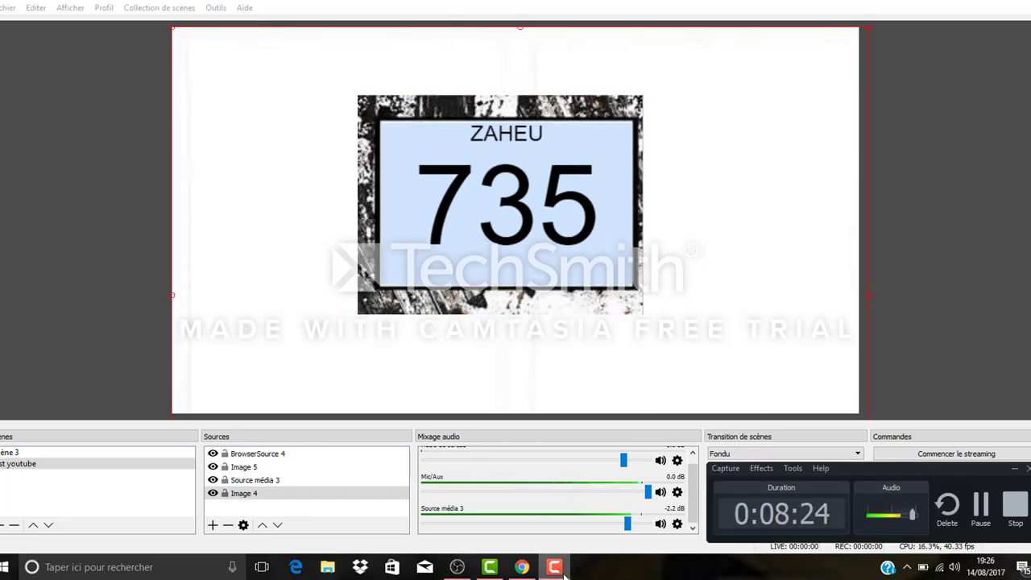
click(697, 397)
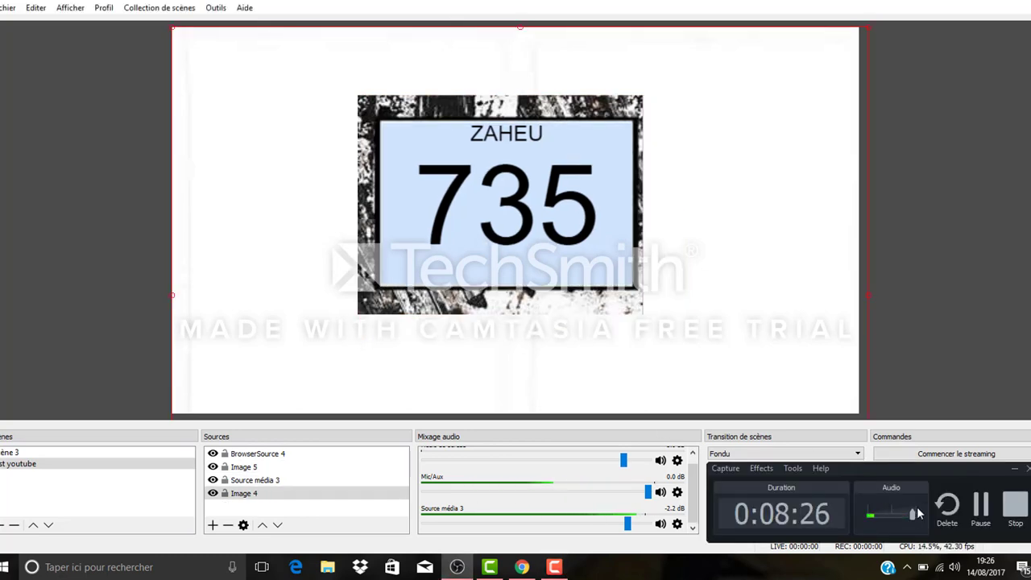
click(1014, 470)
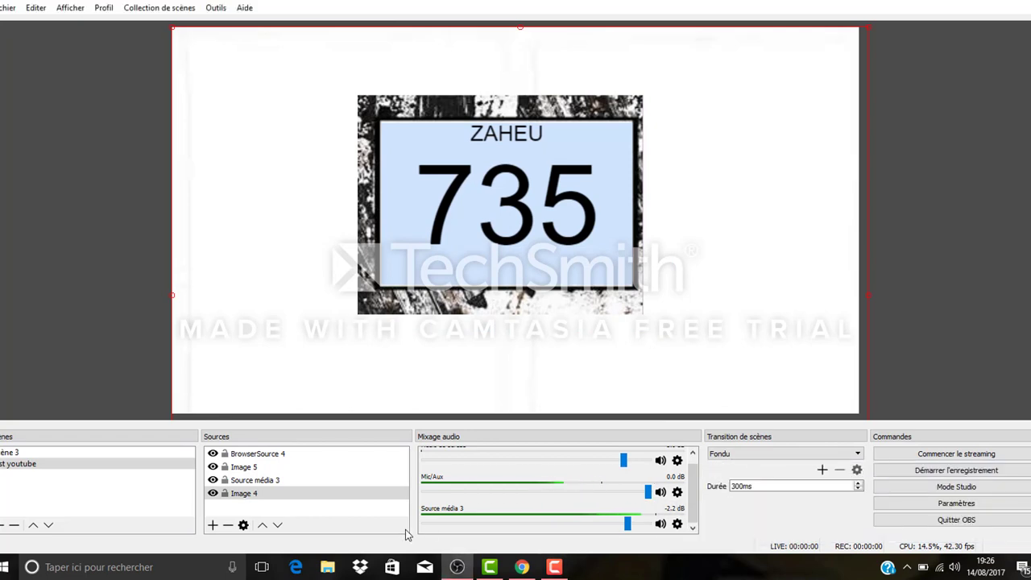
Step: Create a new GDI+ text source and set its font to Playbill in the Italic style
click(212, 525)
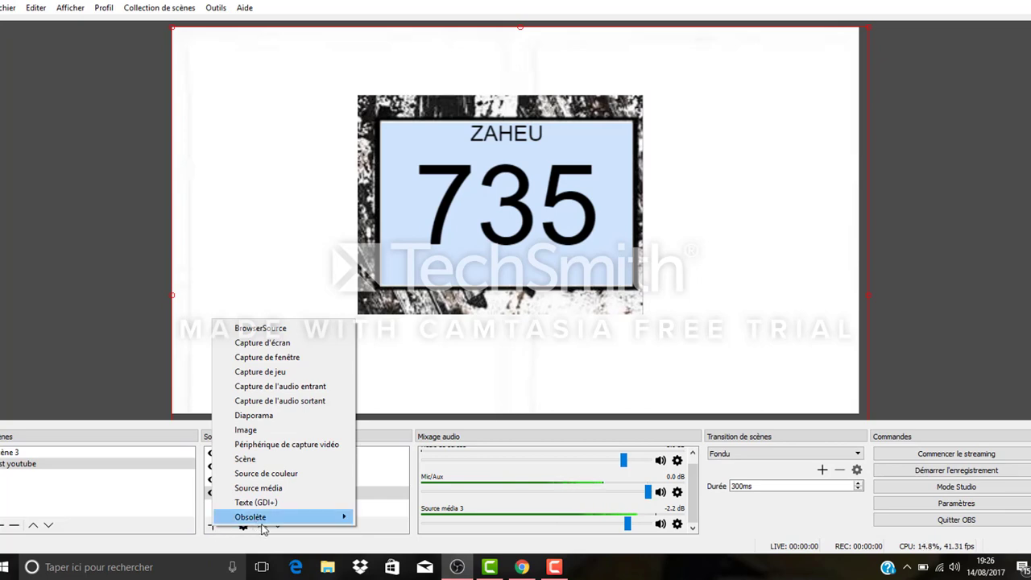
click(281, 504)
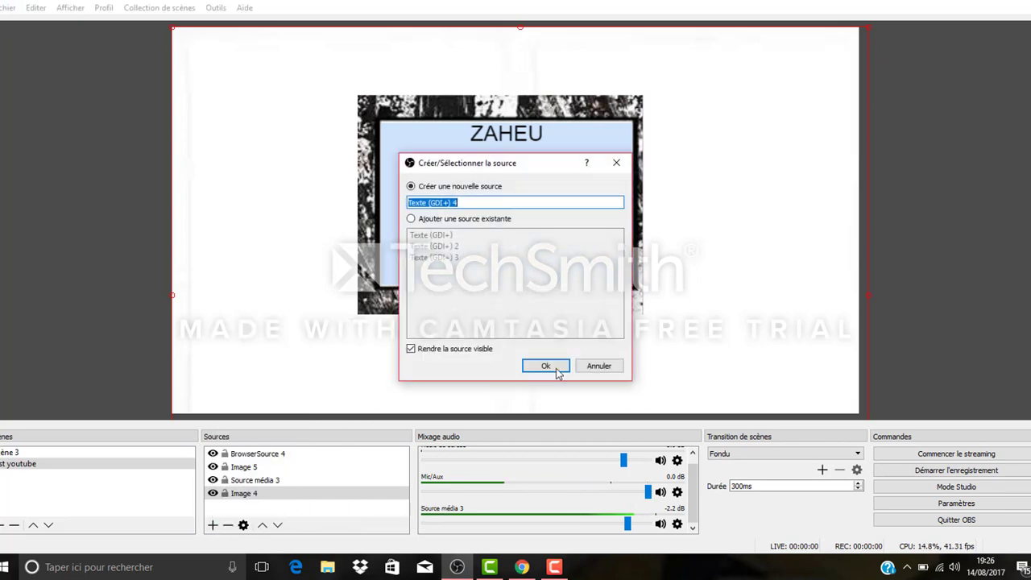
click(547, 367)
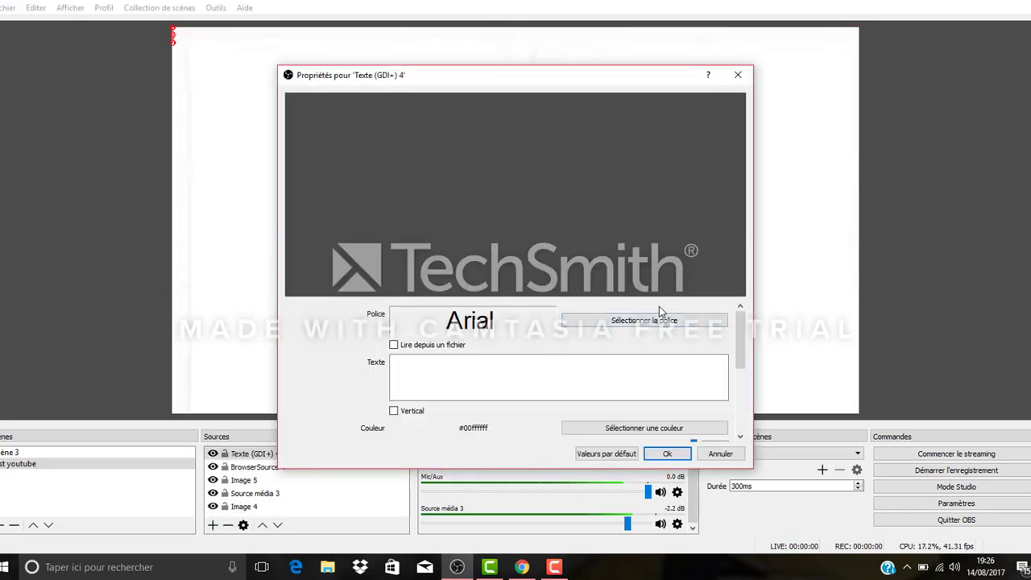
click(653, 320)
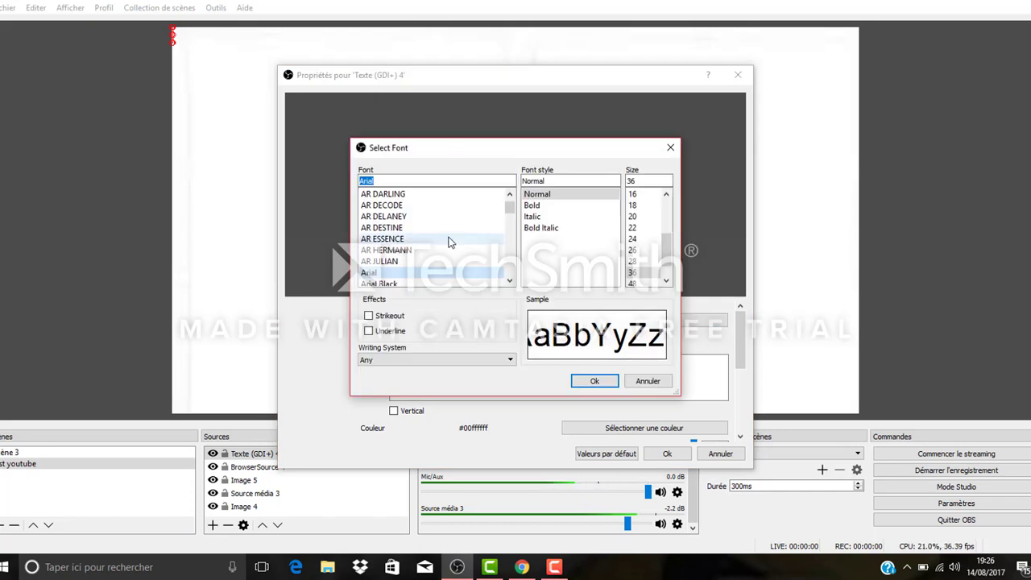
drag(509, 211, 509, 253)
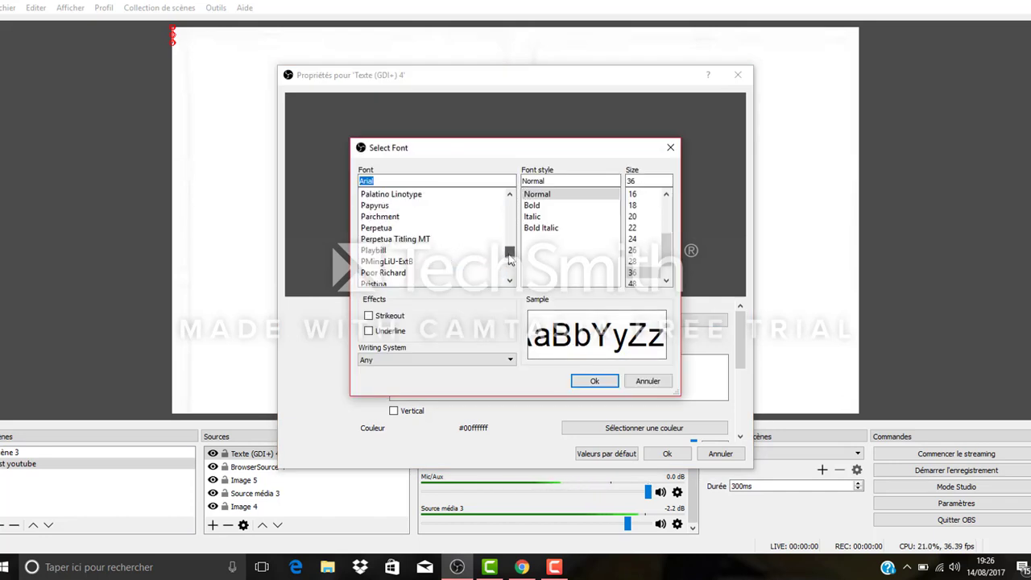
click(421, 250)
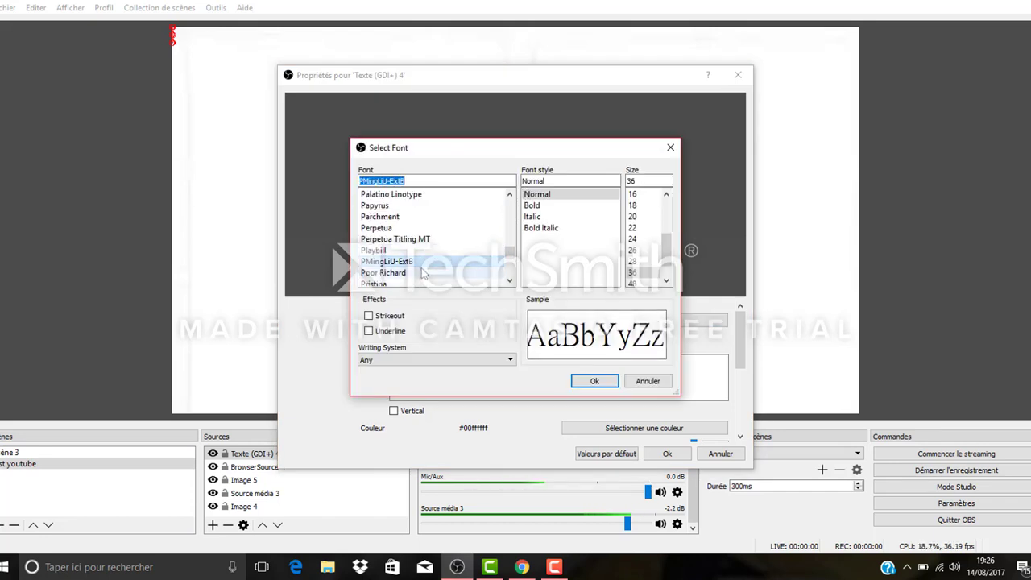
click(417, 273)
scroll(416, 263, down, 1)
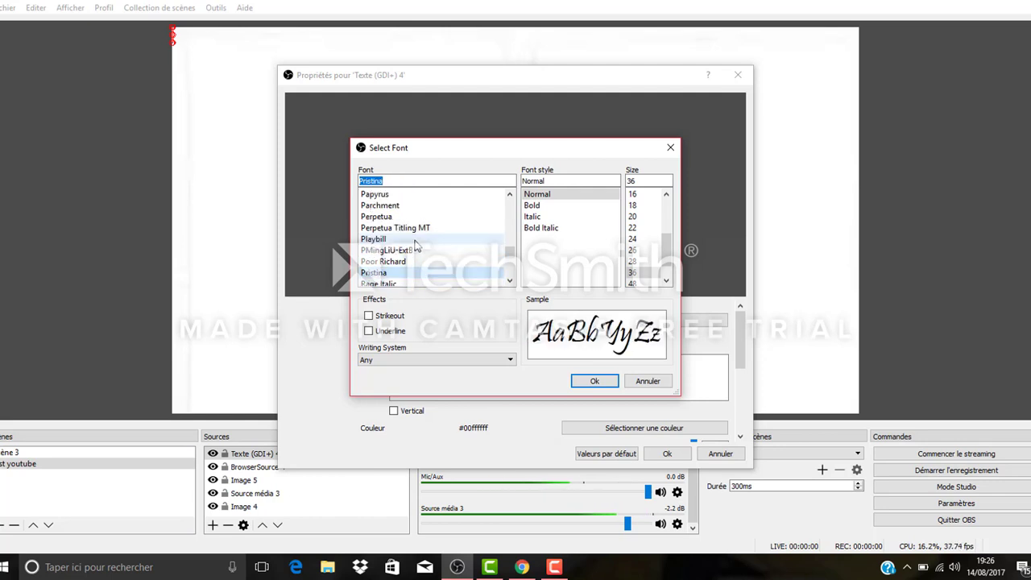
click(402, 240)
click(563, 230)
click(554, 217)
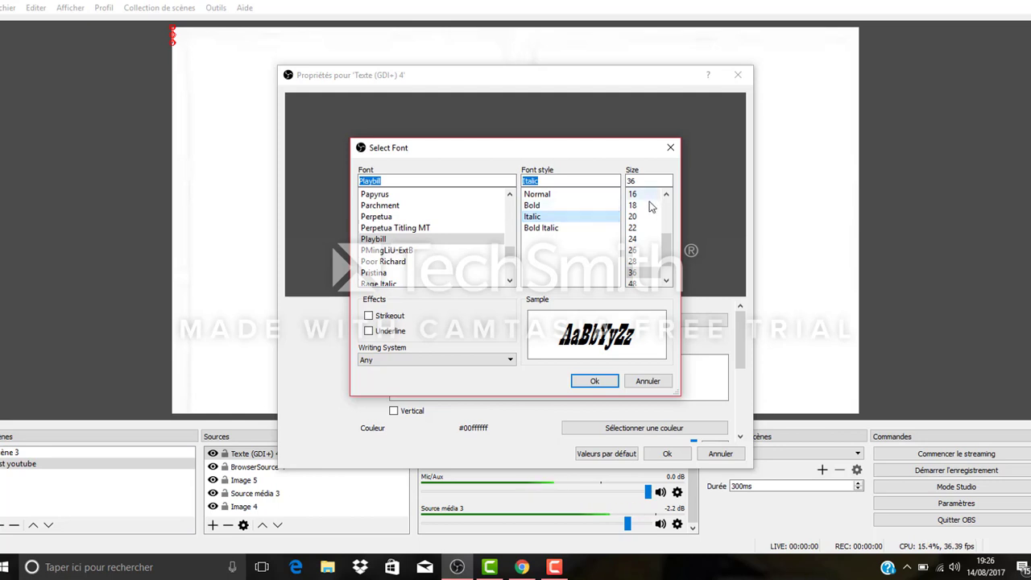
click(595, 381)
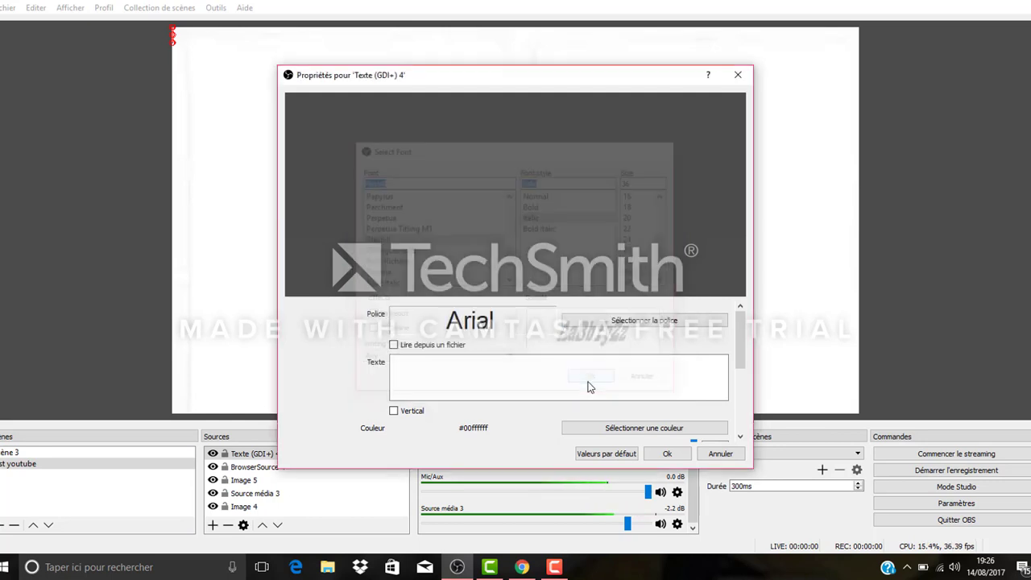
Step: Enter "ABONNE-TOI" as the source's text and colour it red (#ff0000)
click(468, 364)
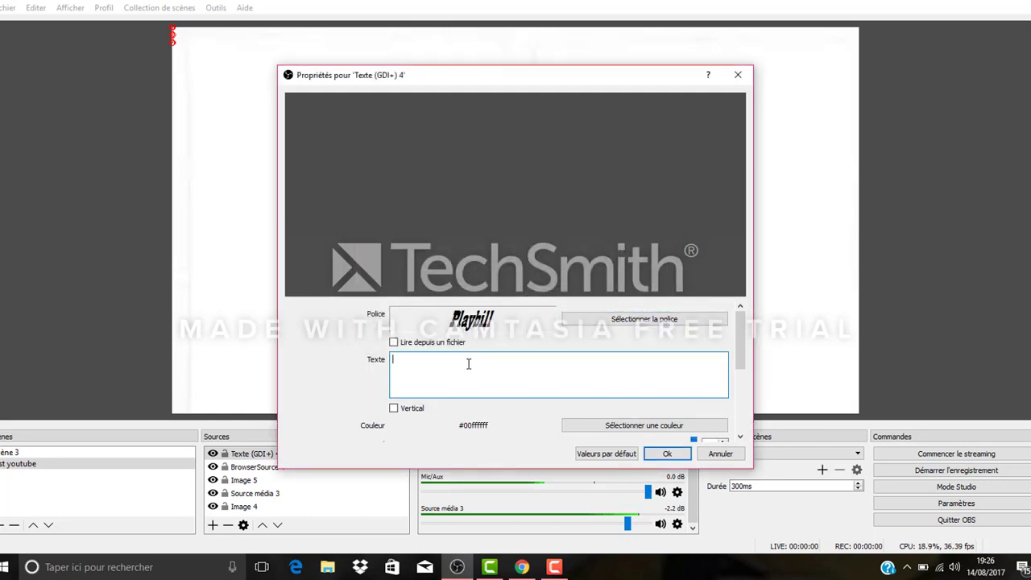
text(ABONNE-TOI)
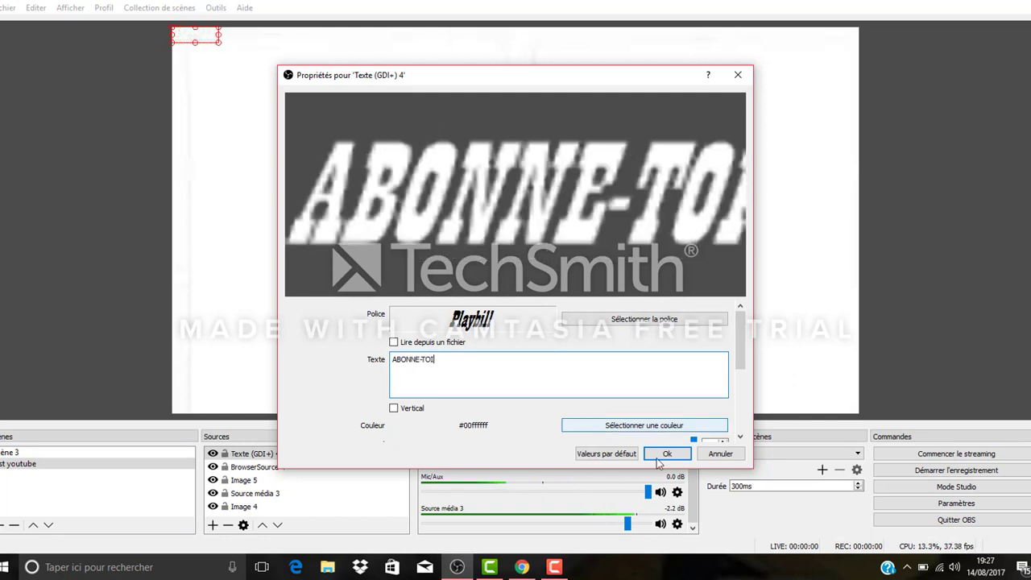
click(652, 425)
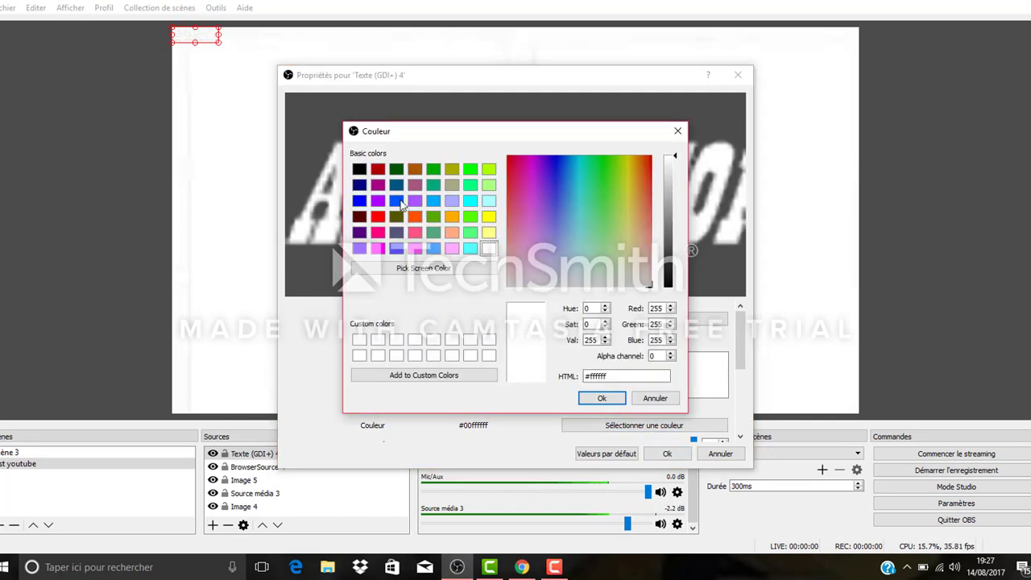
click(381, 220)
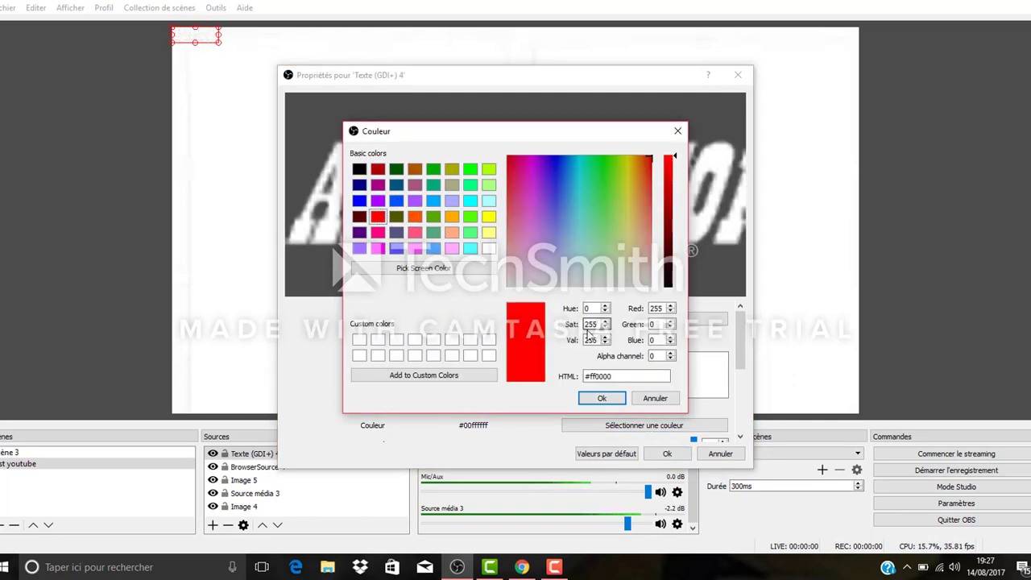
click(601, 398)
click(665, 454)
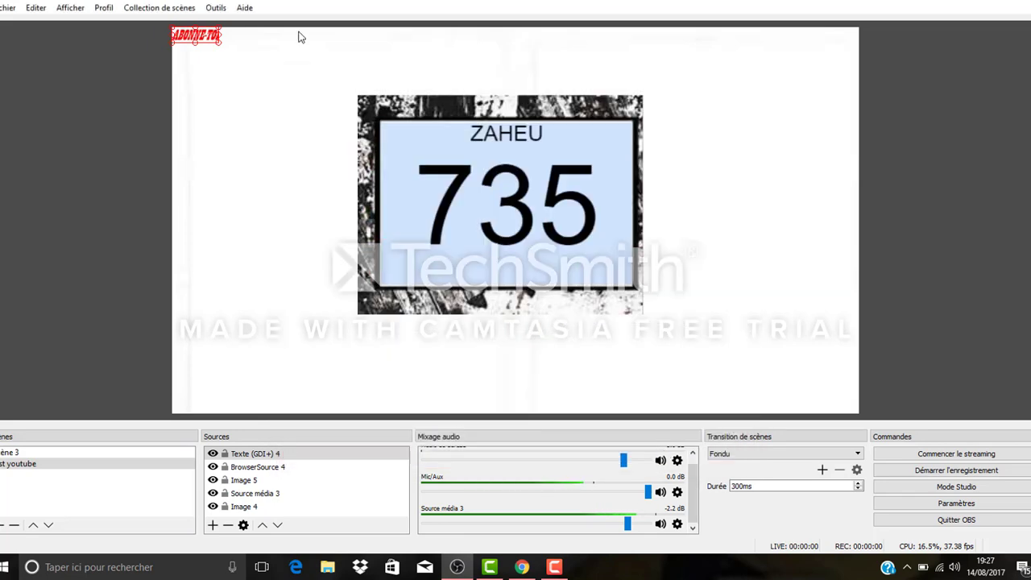
Step: Enlarge the ABONNE-TOI text to nearly the frame picture's width and place it just below the frame
drag(220, 46, 330, 131)
drag(305, 91, 498, 366)
drag(667, 362, 591, 355)
click(668, 379)
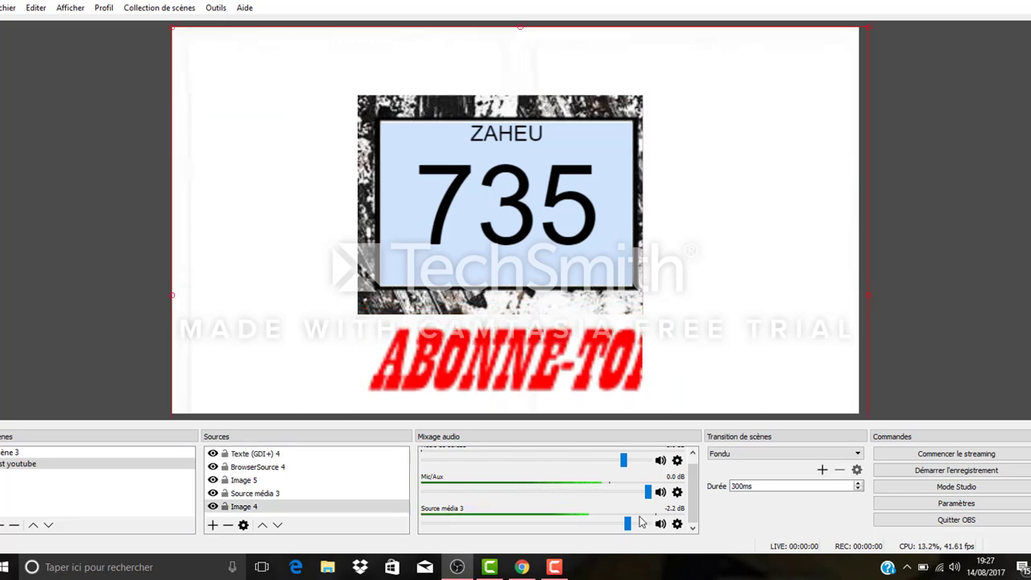
Step: Add the Skype logo téléchargement (22).jpg as an image source, then shrink it and move it toward the scene's upper right
click(214, 526)
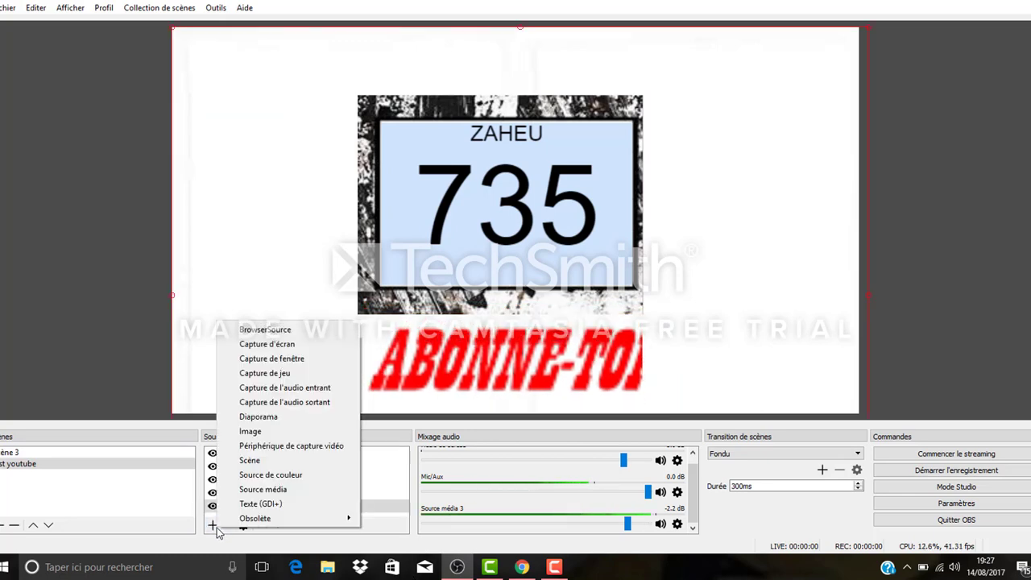
click(306, 437)
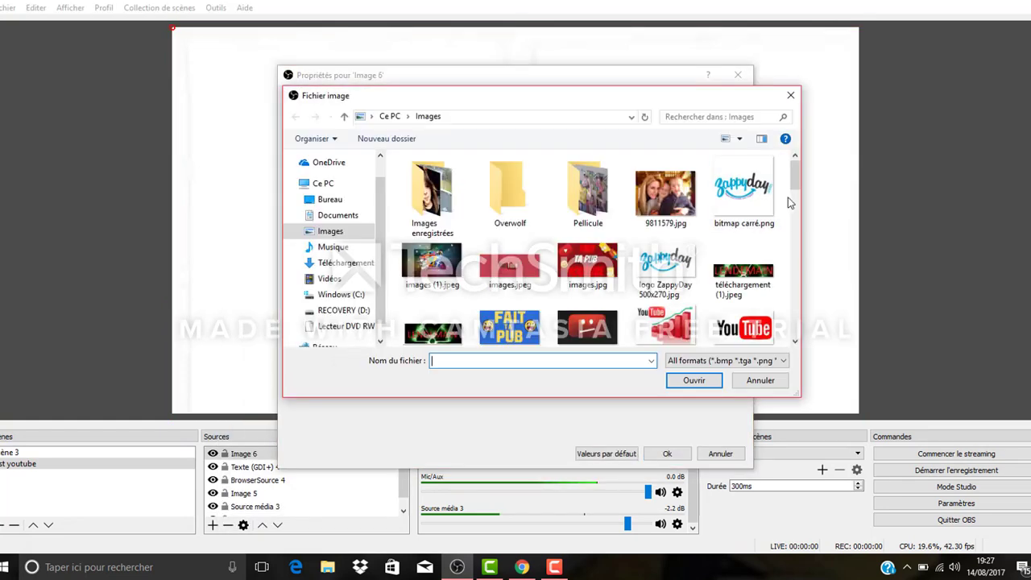
mouse_move(795, 191)
mouse_down()
mouse_move(806, 223)
mouse_move(804, 204)
mouse_up()
double_click(803, 205)
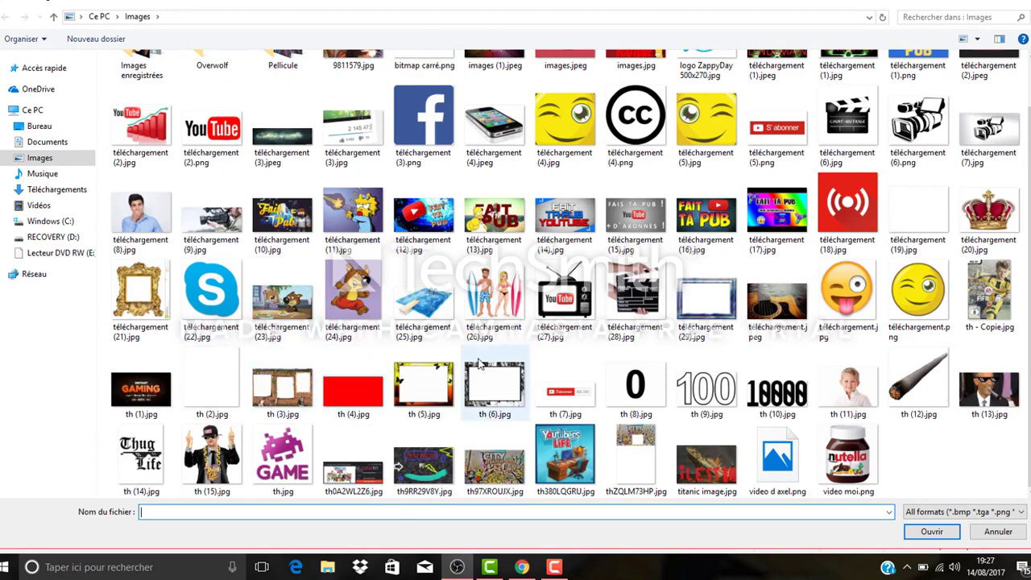
click(211, 296)
click(931, 531)
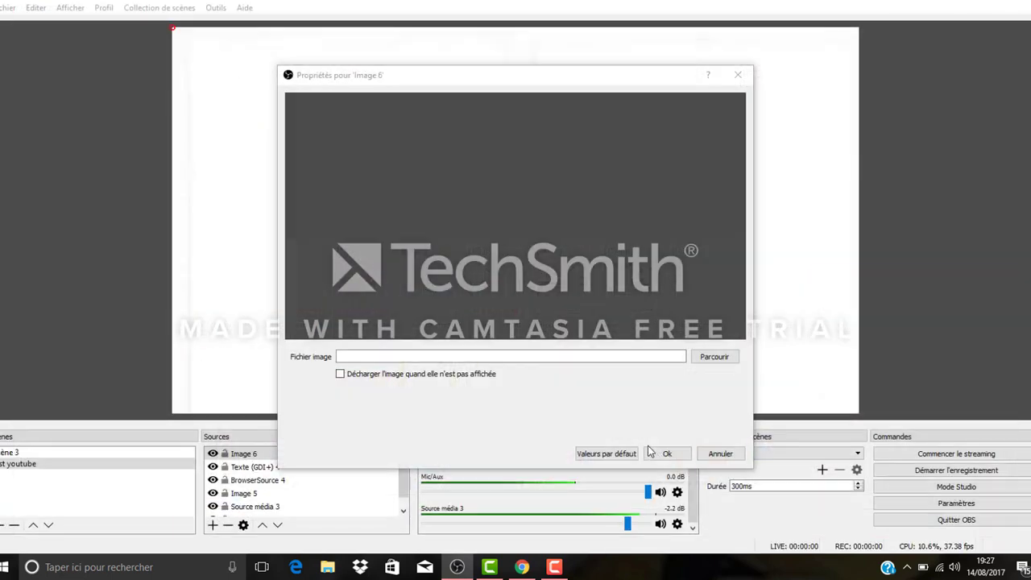
click(666, 454)
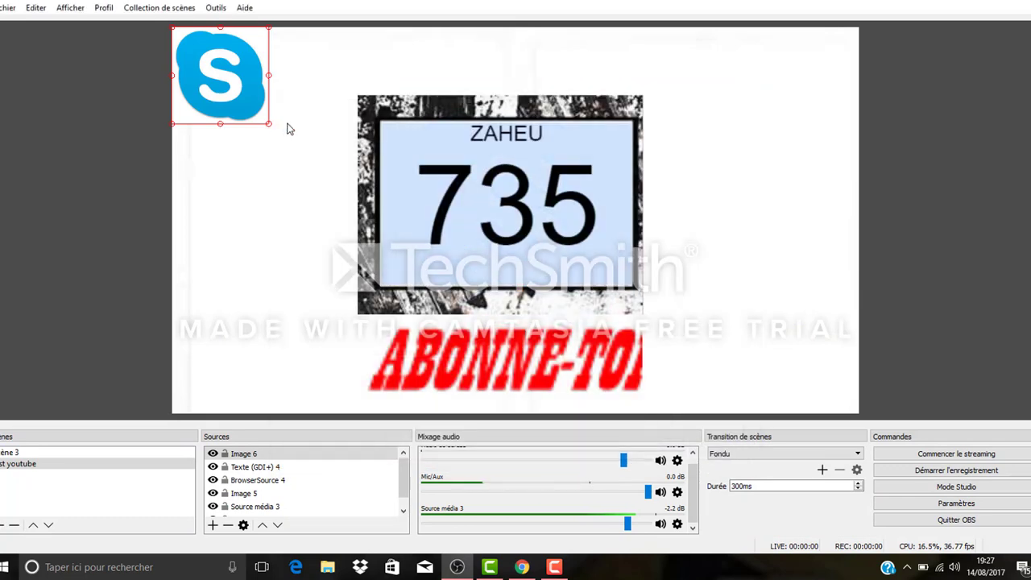
drag(269, 123, 710, 48)
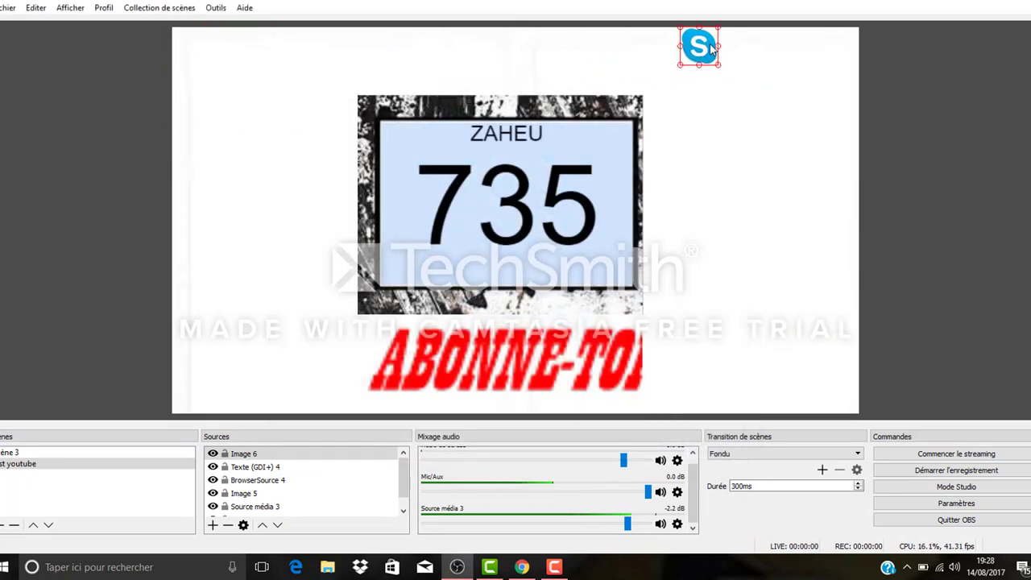
Step: Create another GDI+ text source in the default font and paste the channel's Skype contact as its text
click(212, 525)
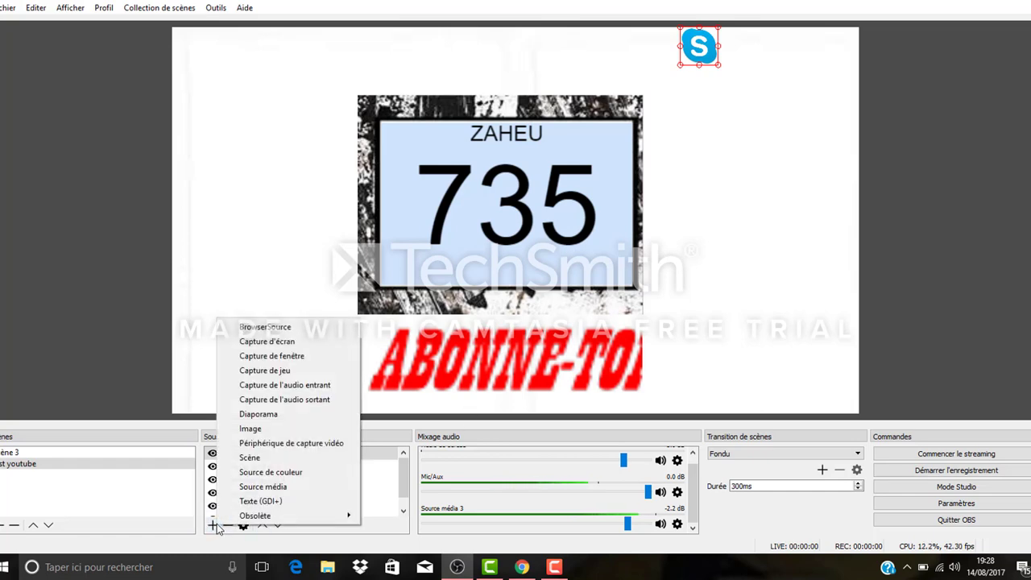
click(284, 503)
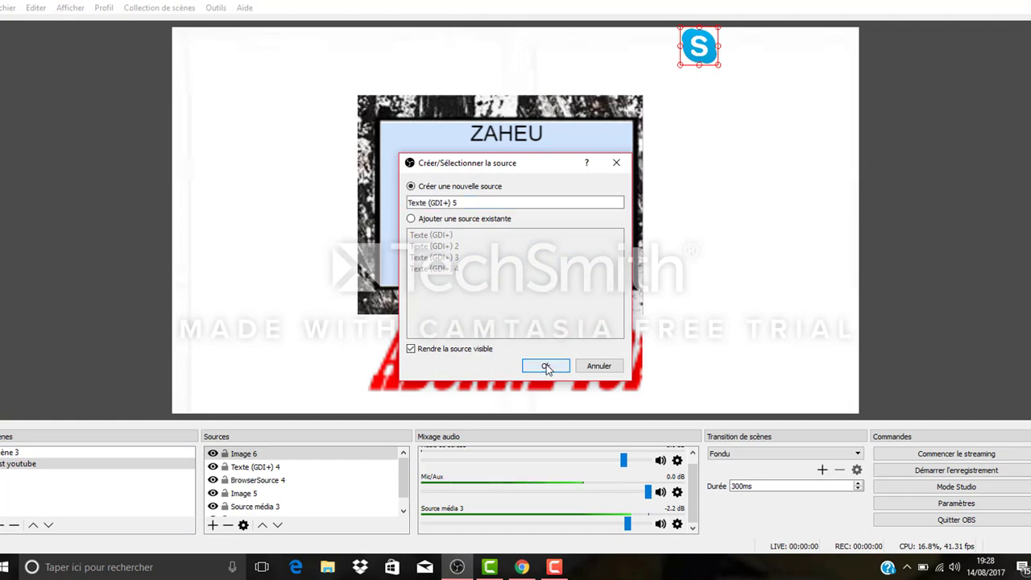
click(546, 365)
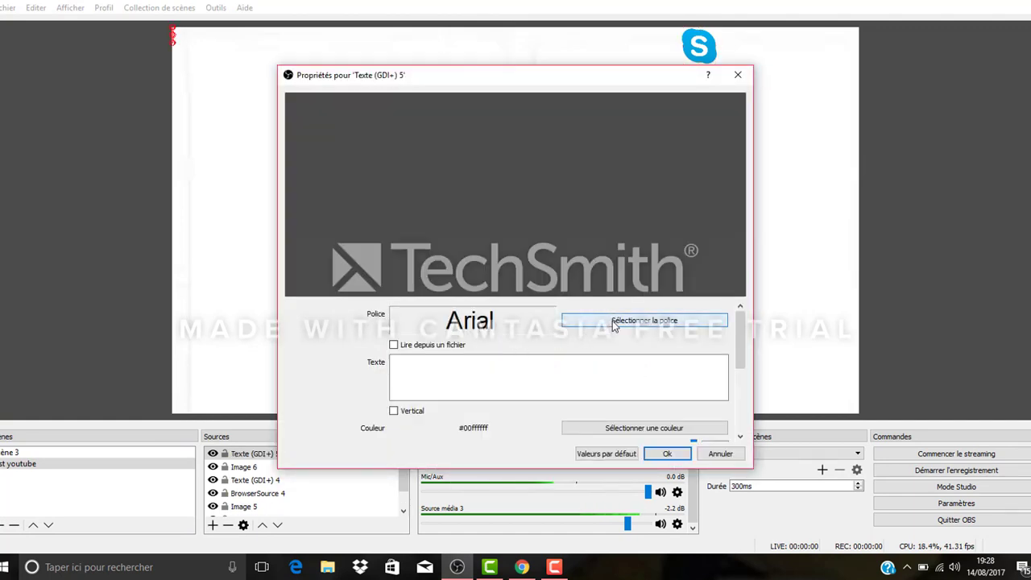
click(497, 379)
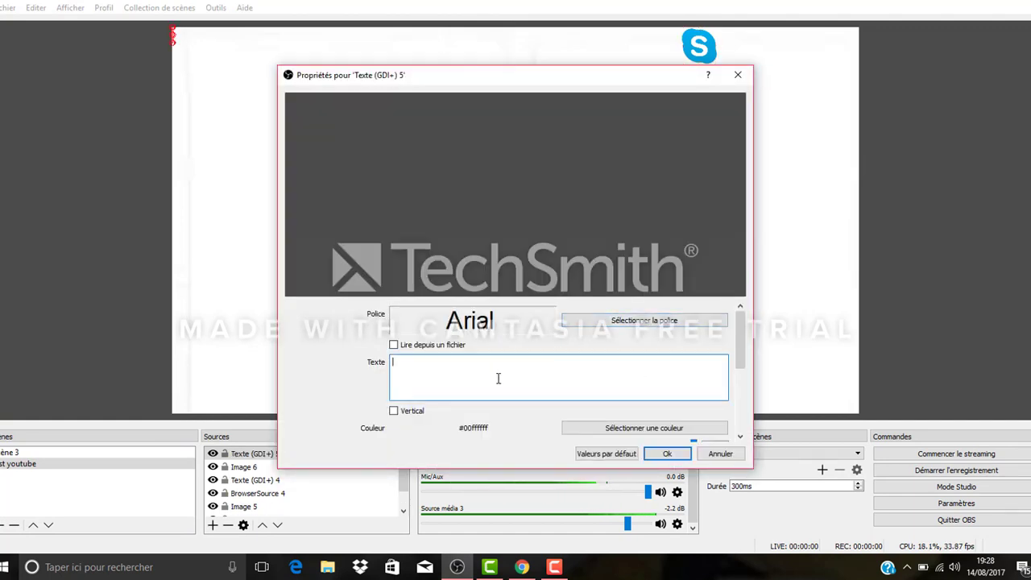
text(SKYPE:ZAHEU ytb)
Step: Colour the Skype contact text blue (#0055ff) and place it, enlarged, beside the Skype logo in the scene's upper-left corner
click(621, 428)
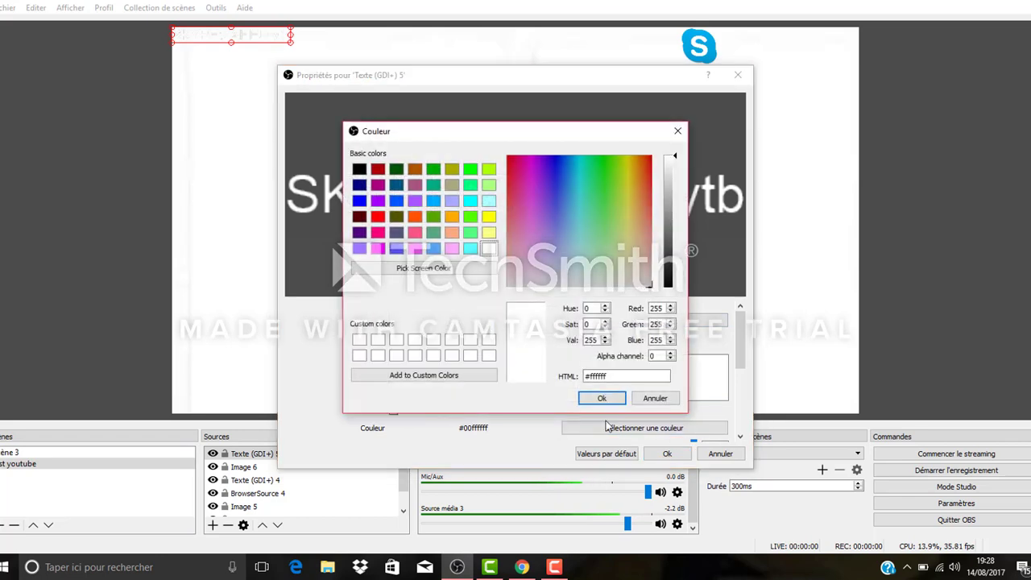
click(396, 201)
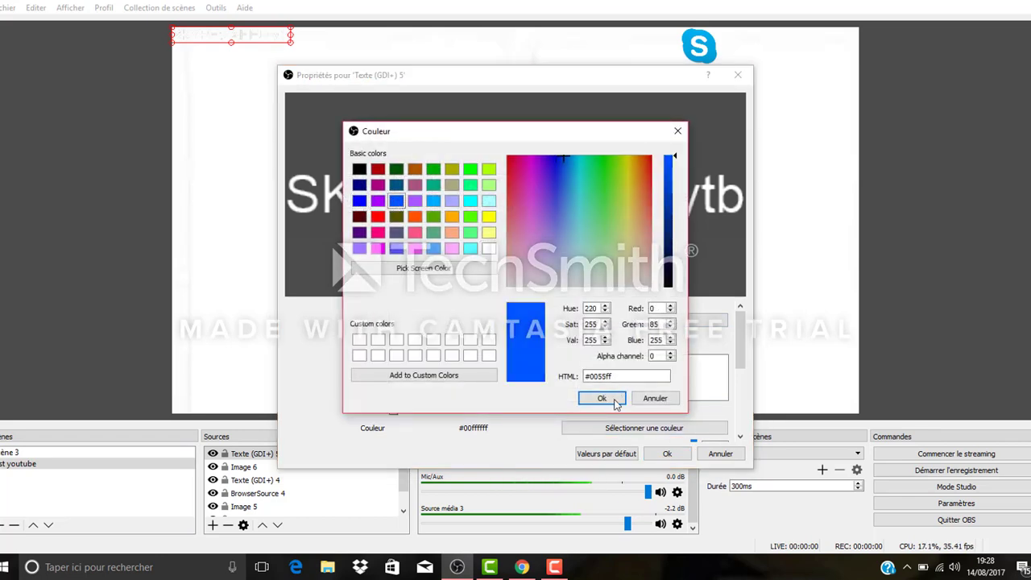
click(616, 400)
click(670, 454)
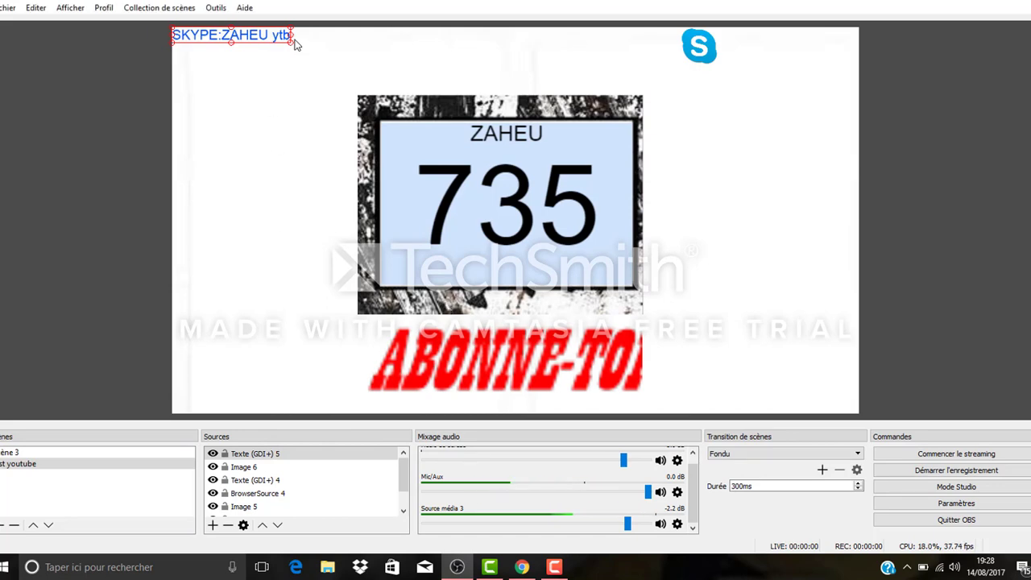
drag(292, 44, 837, 49)
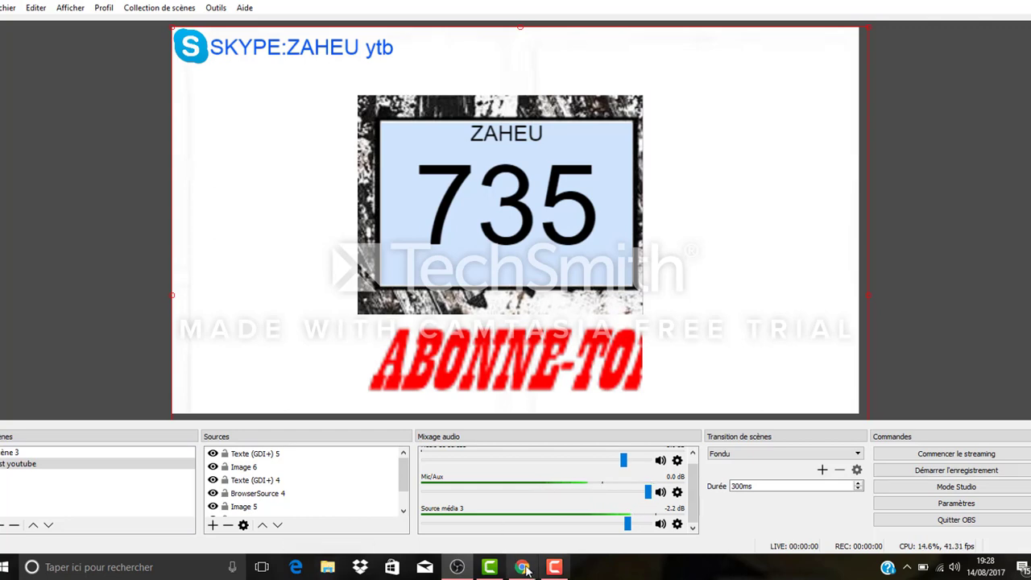
click(566, 567)
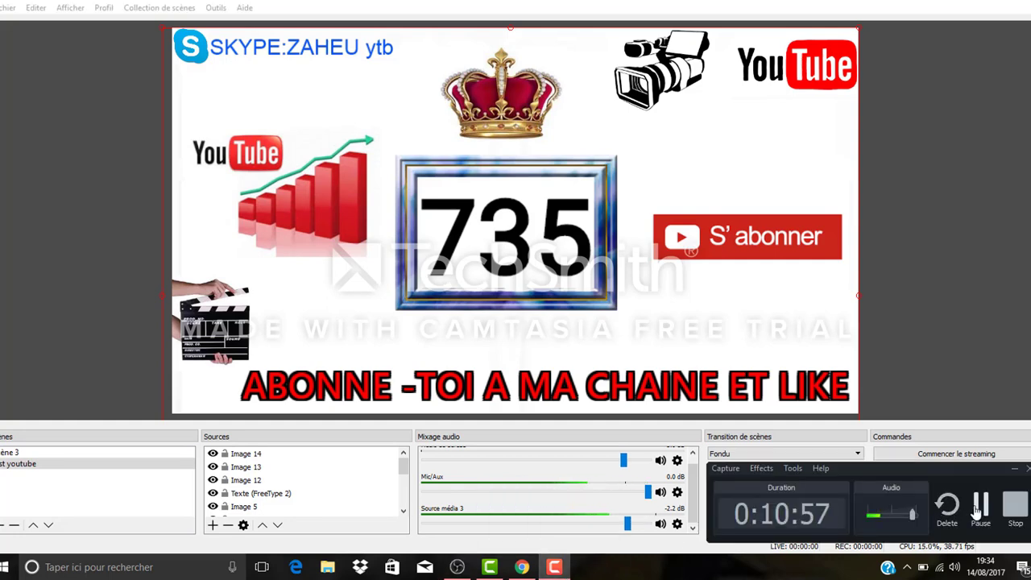
click(1014, 468)
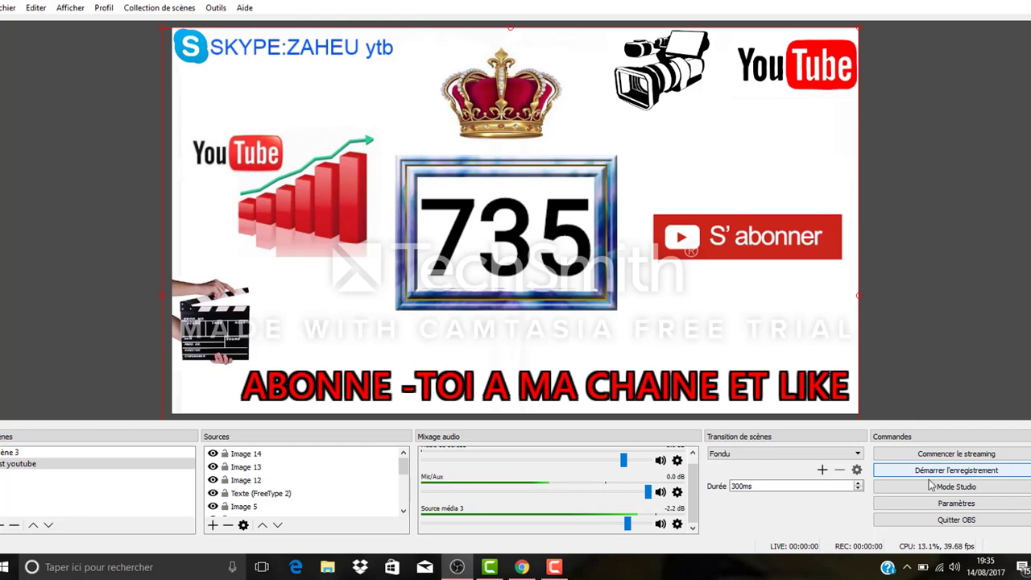
Step: Switch to Chrome and open the video manager of the user's own YouTube channel
click(522, 566)
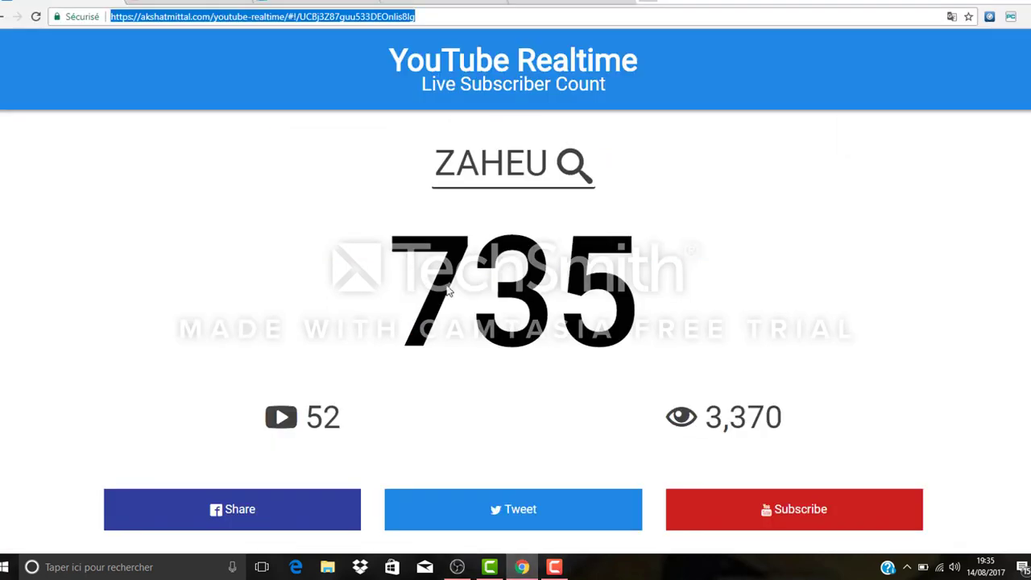
click(572, 2)
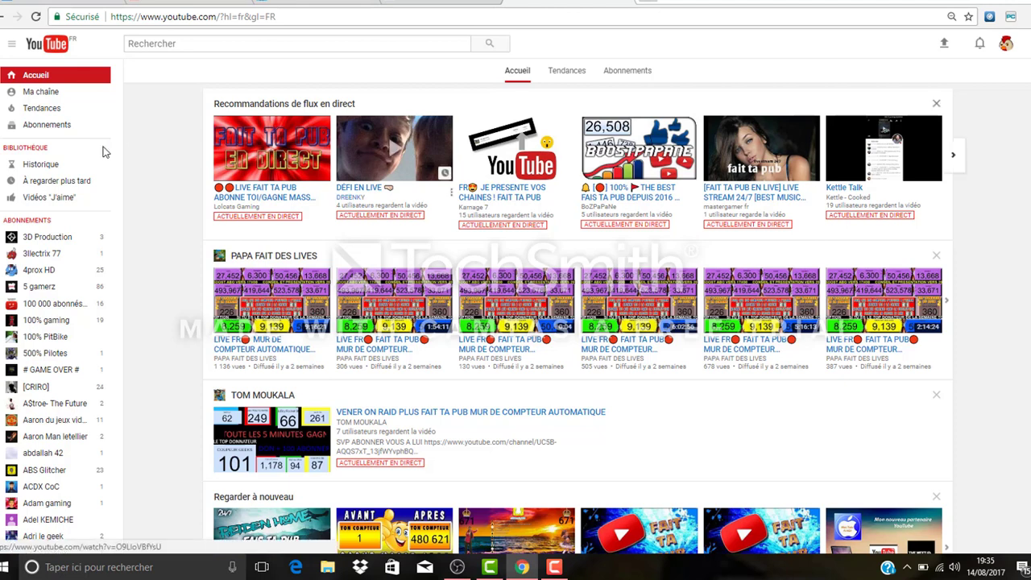
click(53, 97)
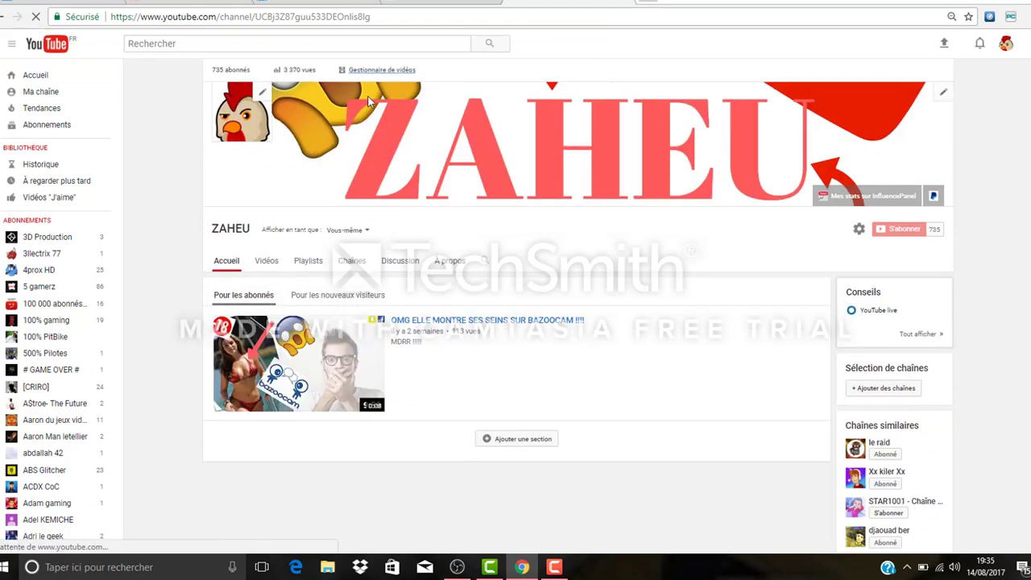
click(377, 70)
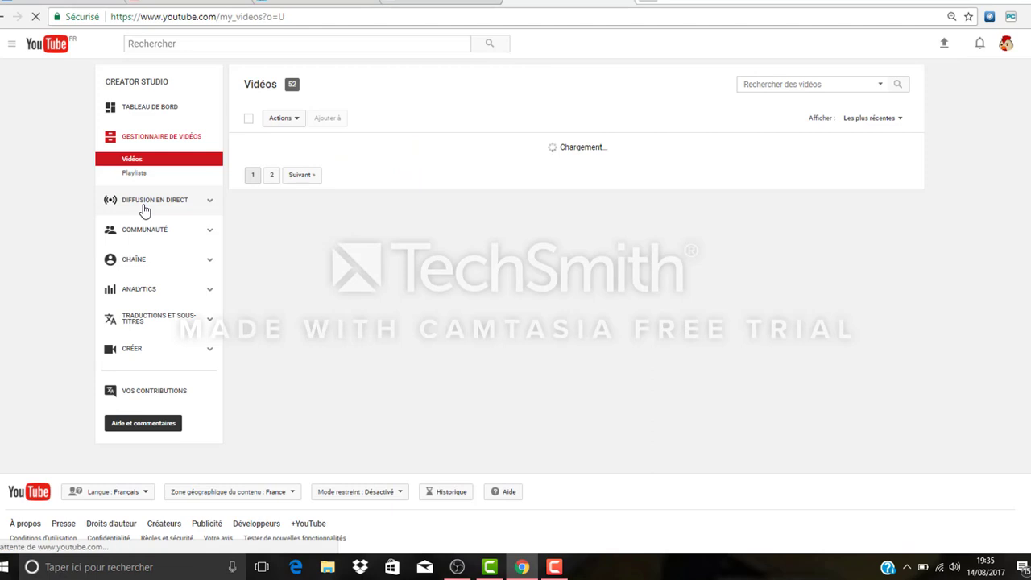
Step: Open the channel's live streaming dashboard and bring up its encoder configuration with the server URL and stream key
click(144, 201)
scroll(516, 322, down, 4)
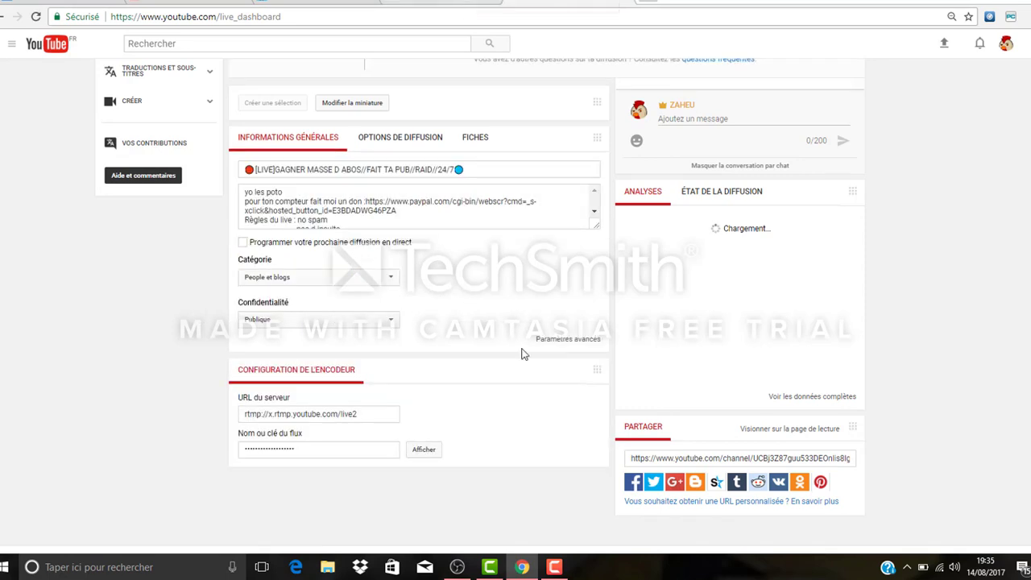
Step: Switch to OBS and set its stream settings to Services de streaming with the YouTube / YouTube Gaming service, then accept them
click(457, 567)
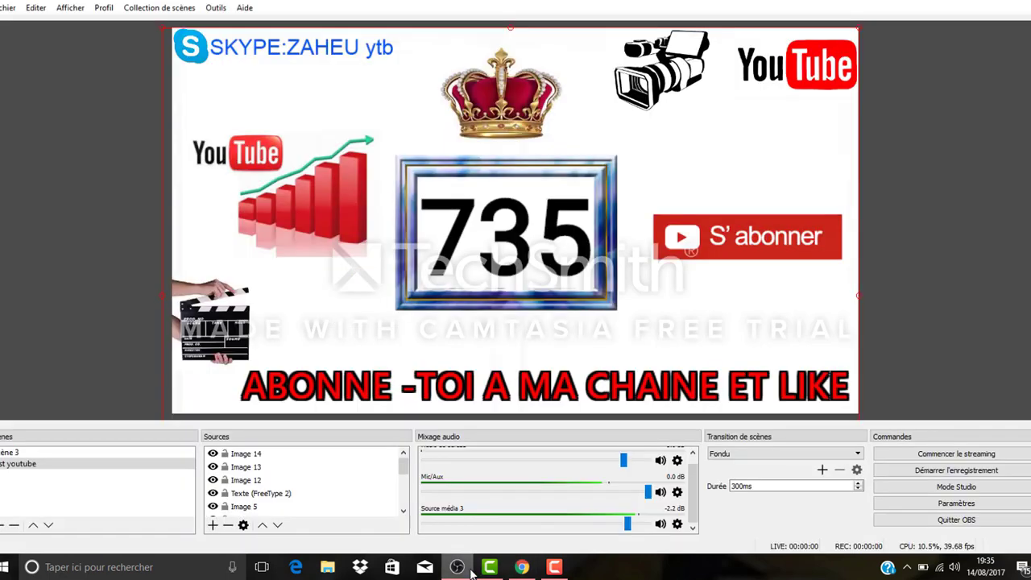
click(956, 503)
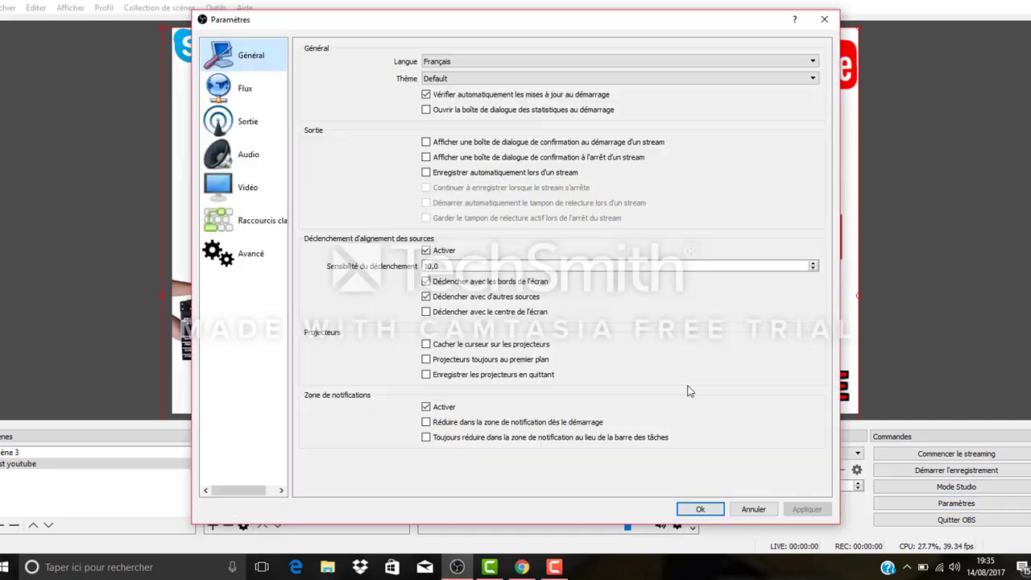
click(243, 88)
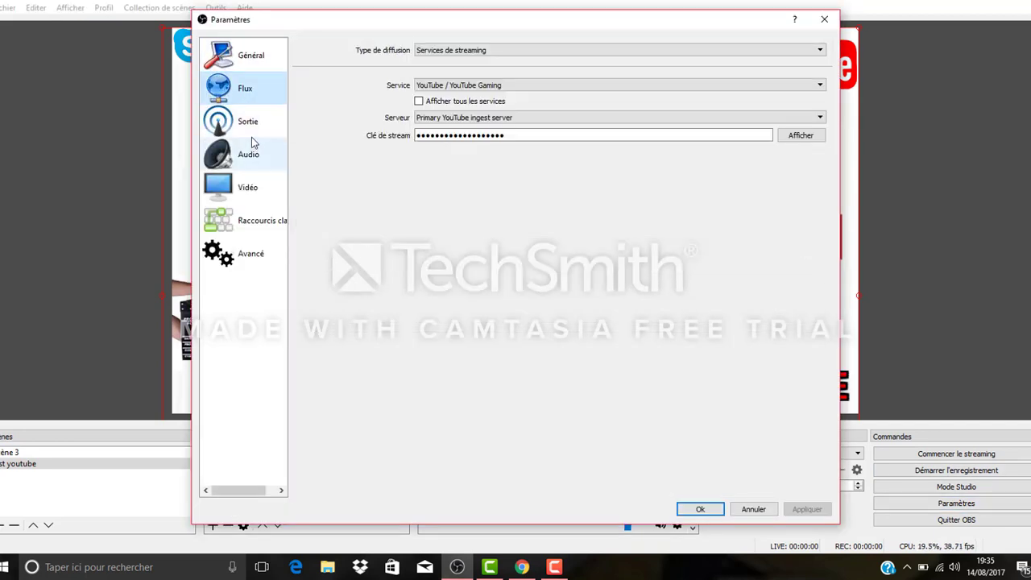
click(693, 50)
click(701, 56)
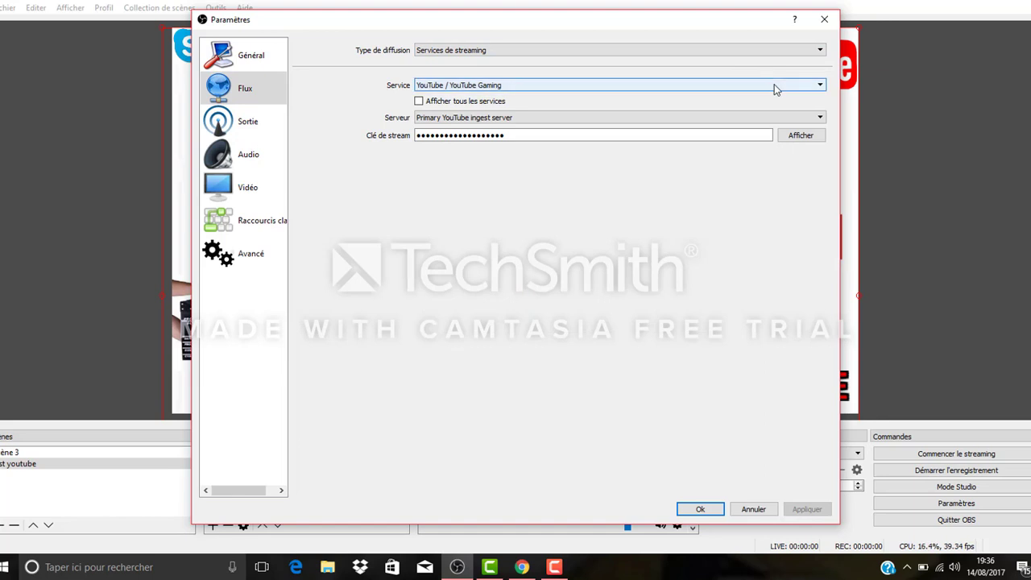
click(774, 83)
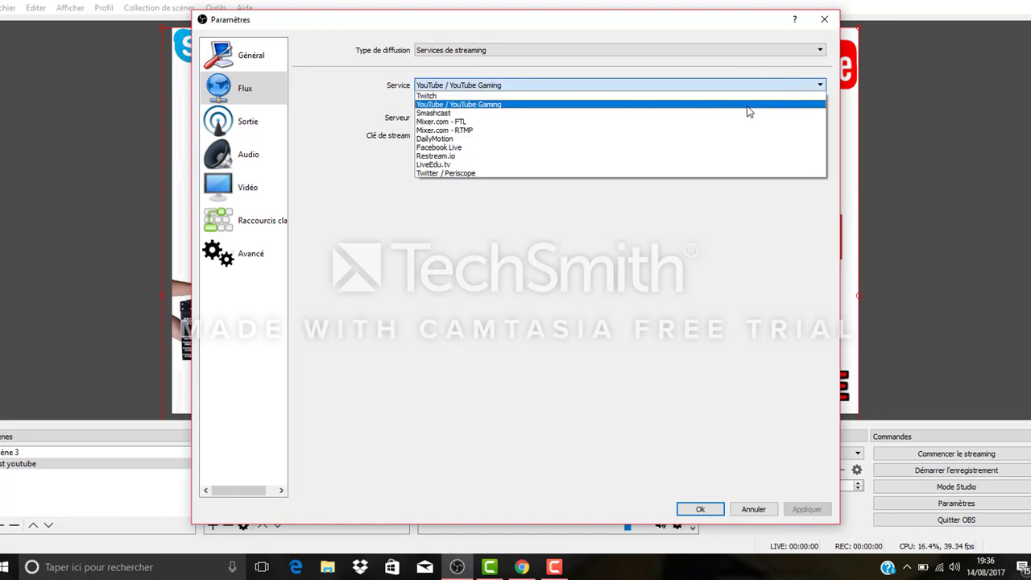
click(749, 111)
click(649, 136)
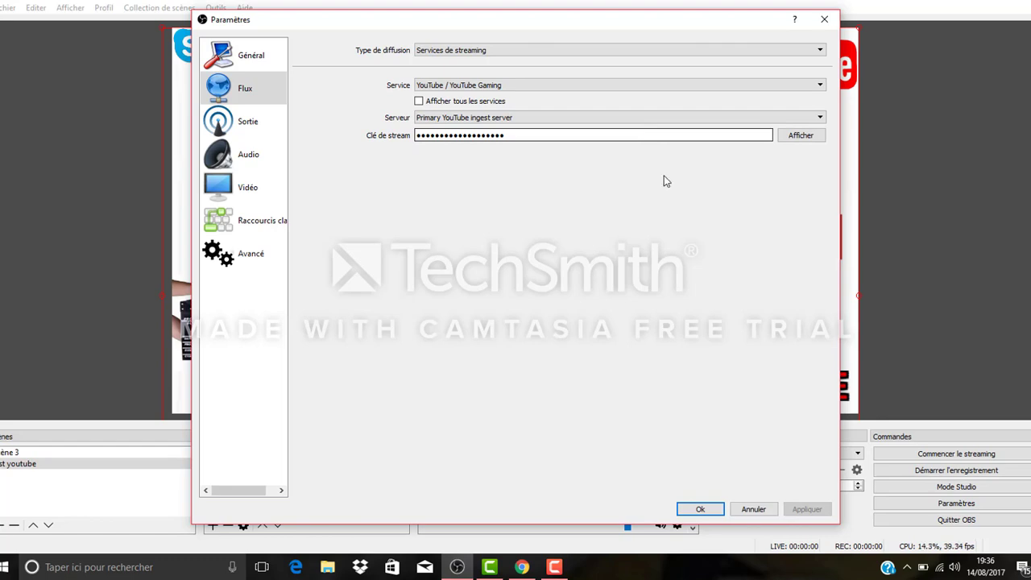
click(700, 509)
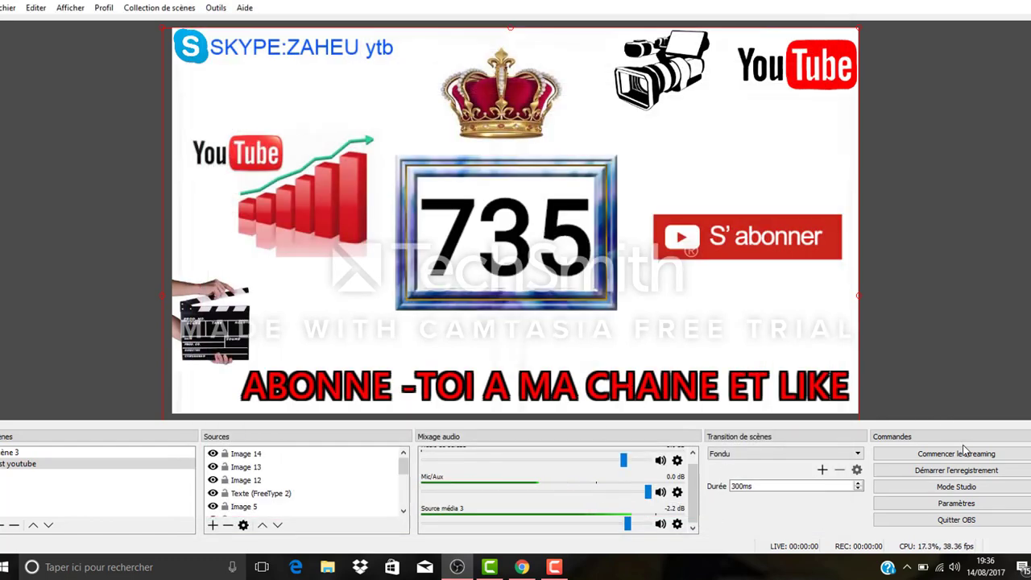
Step: Switch to Chrome and remove "pour ton compteur" from the donation line of the live stream's description, saving the change
click(522, 567)
scroll(931, 345, up, 2)
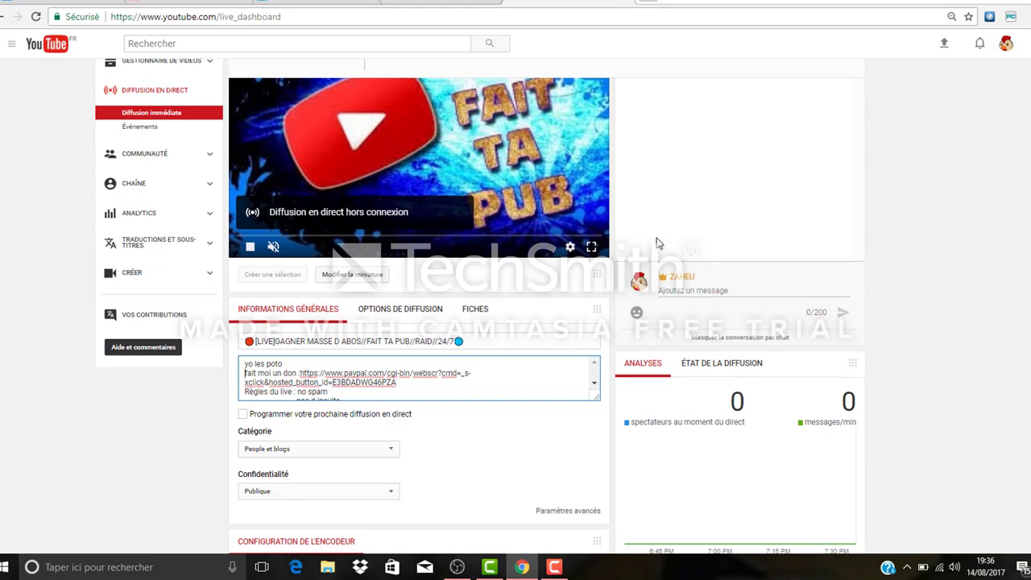
click(369, 263)
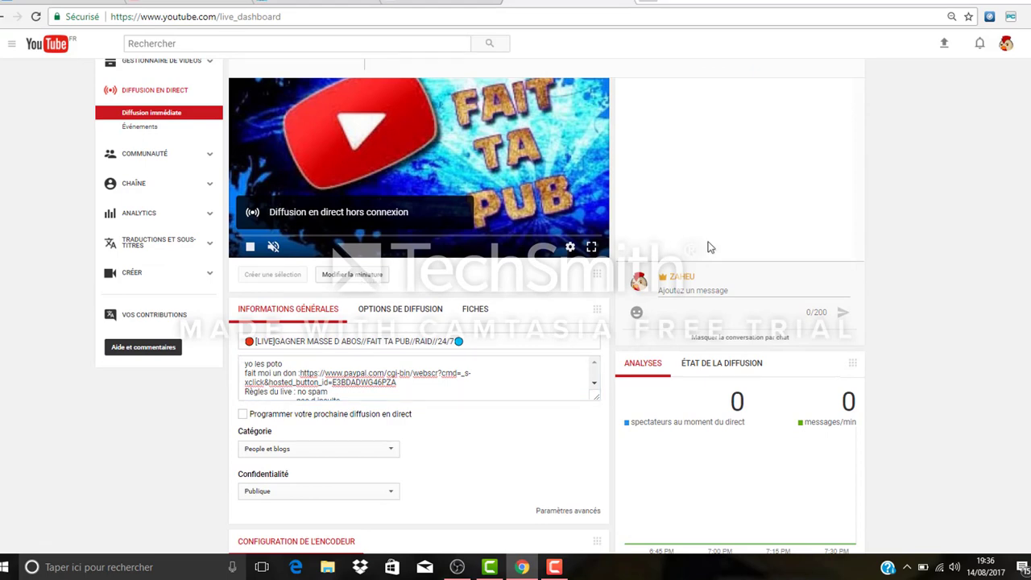
scroll(889, 157, up, 1)
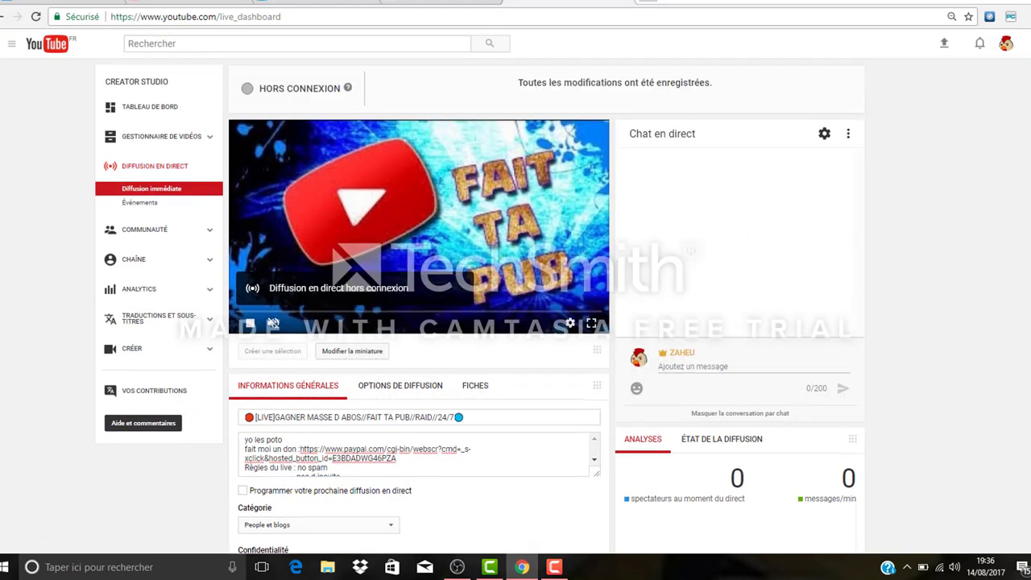
scroll(515, 322, down, 4)
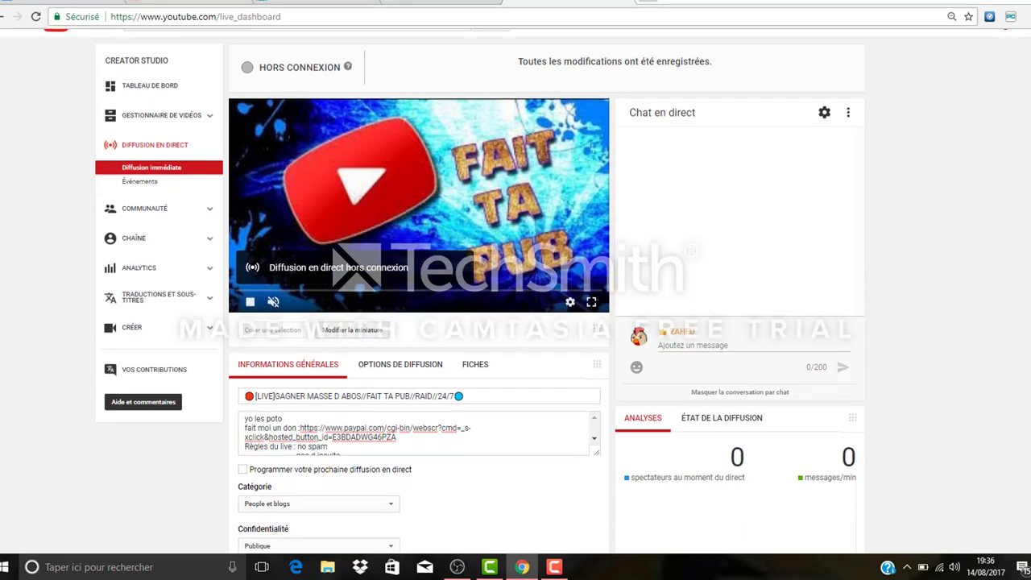
scroll(515, 322, up, 4)
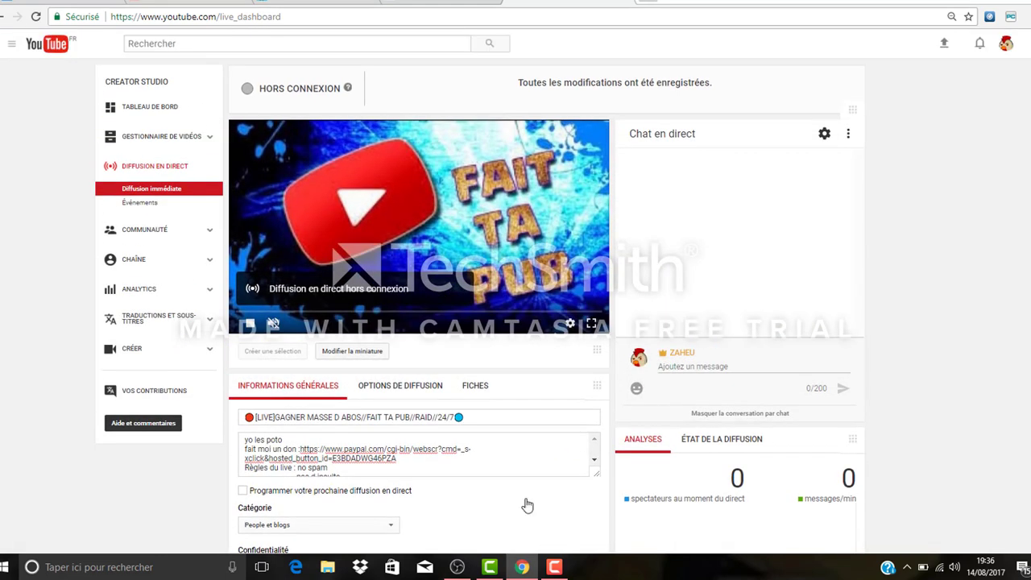
Step: Switch to OBS and mute the Mic/Aux channel and the channel directly above it in the audio mixer
click(455, 567)
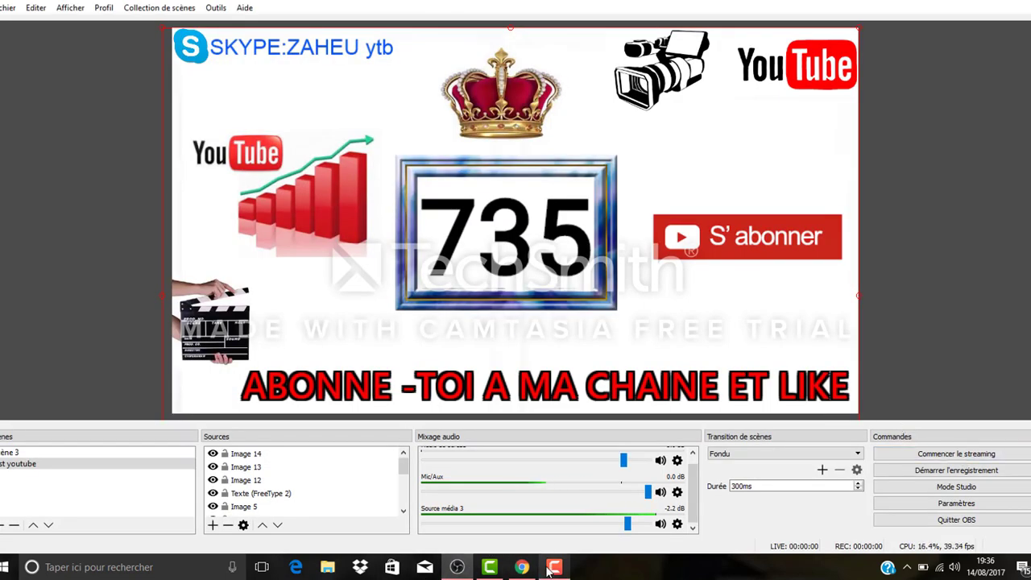
click(661, 493)
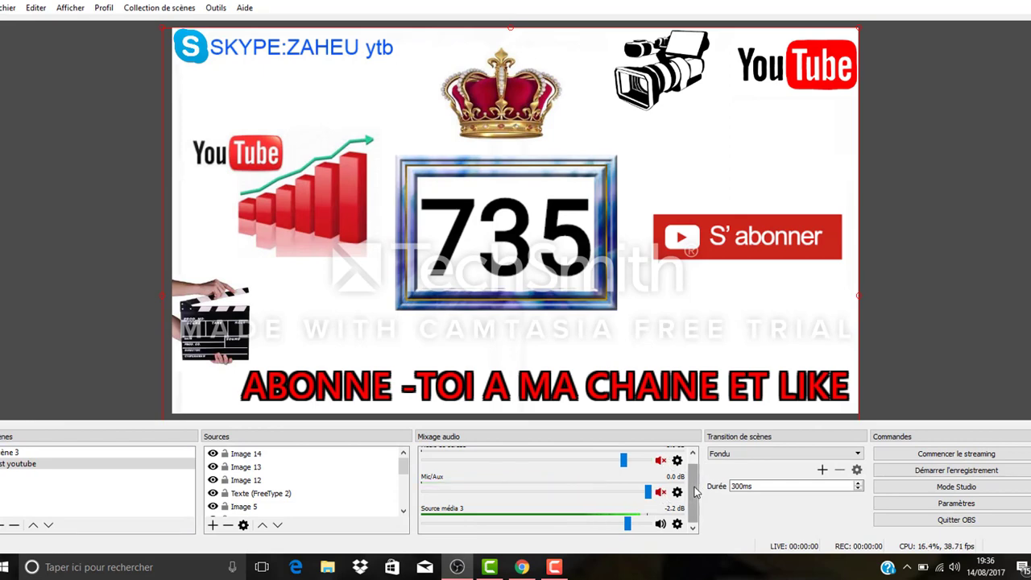
mouse_move(695, 488)
mouse_down()
mouse_move(694, 472)
mouse_move(694, 488)
mouse_up()
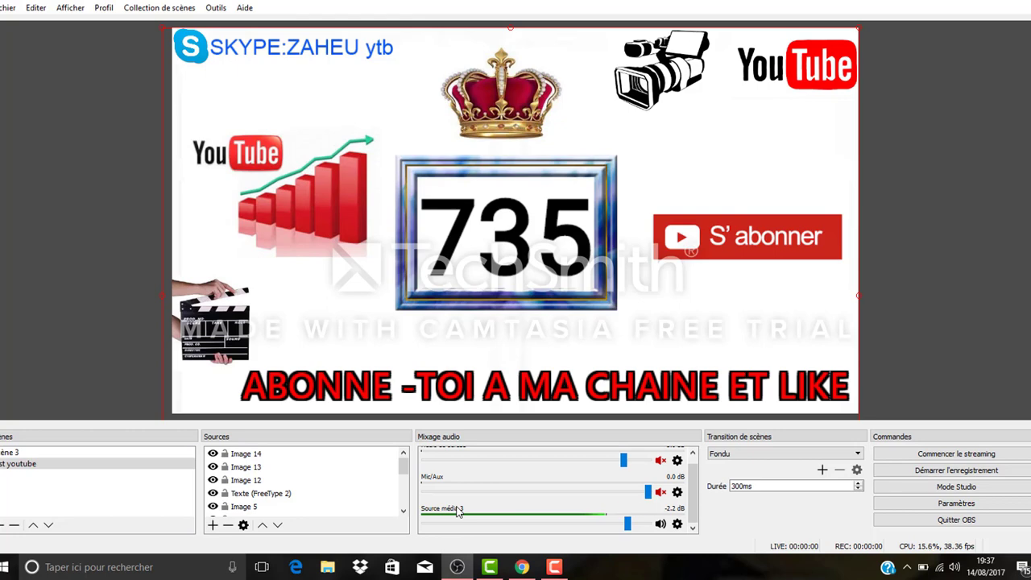
Step: Switch to Chrome and check the broadcast's connection status on the live dashboard
click(522, 567)
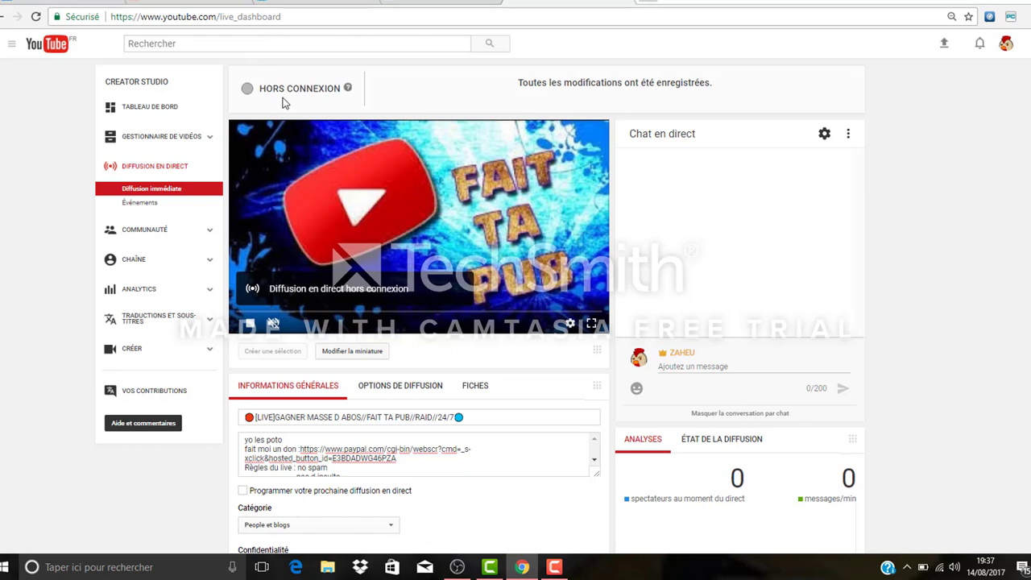
click(554, 567)
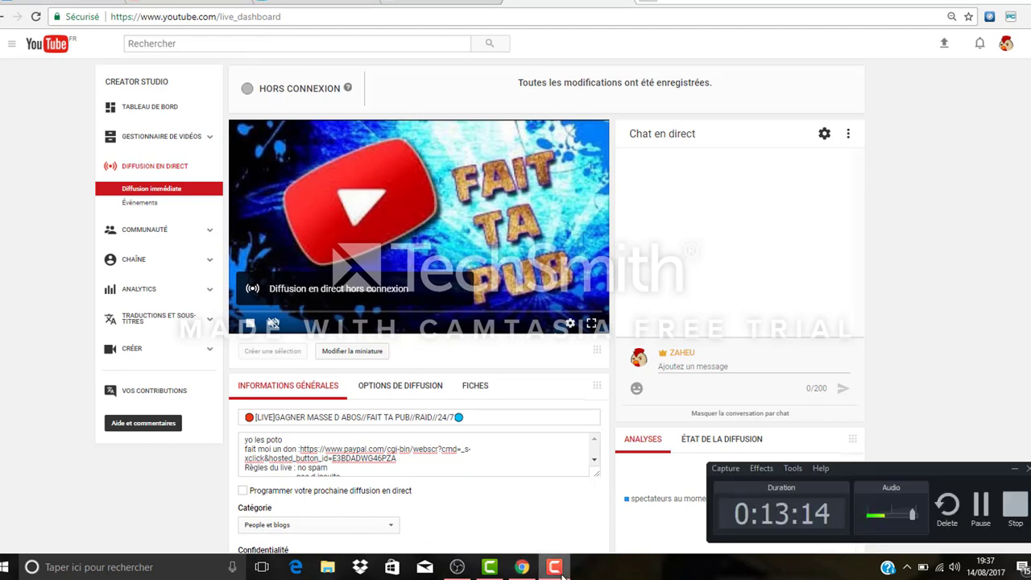